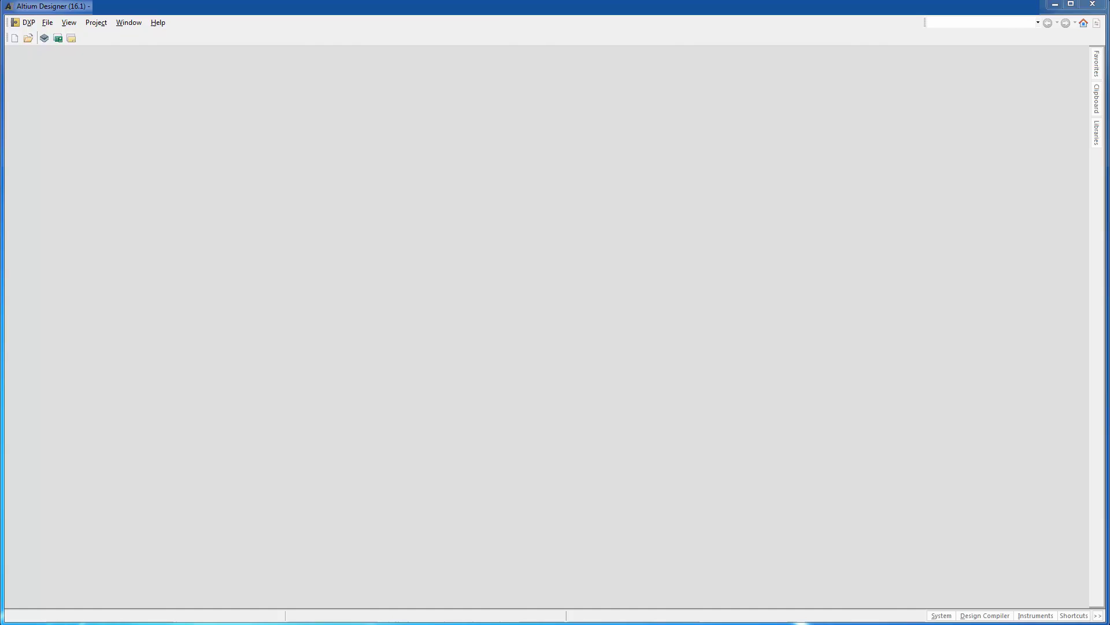
- Open netv_debugboard_v1.PcbDoc in Altium by dropping it from the breakout_board folder
left_click_drag(0, 486, 319, 484)
left_click(294, 564)
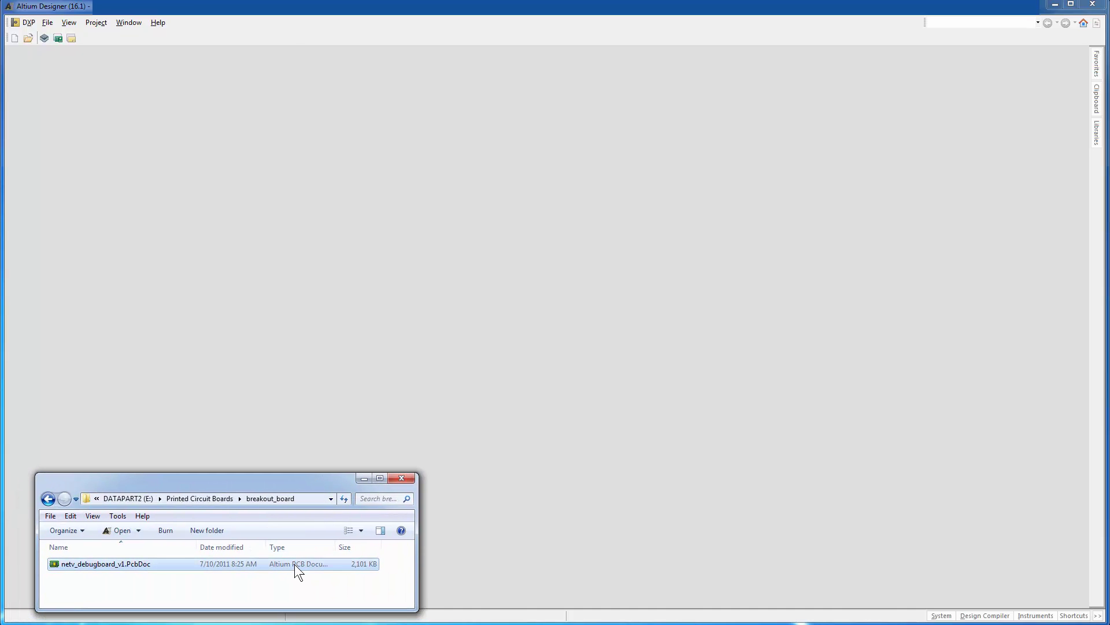
left_click_drag(294, 564, 522, 317)
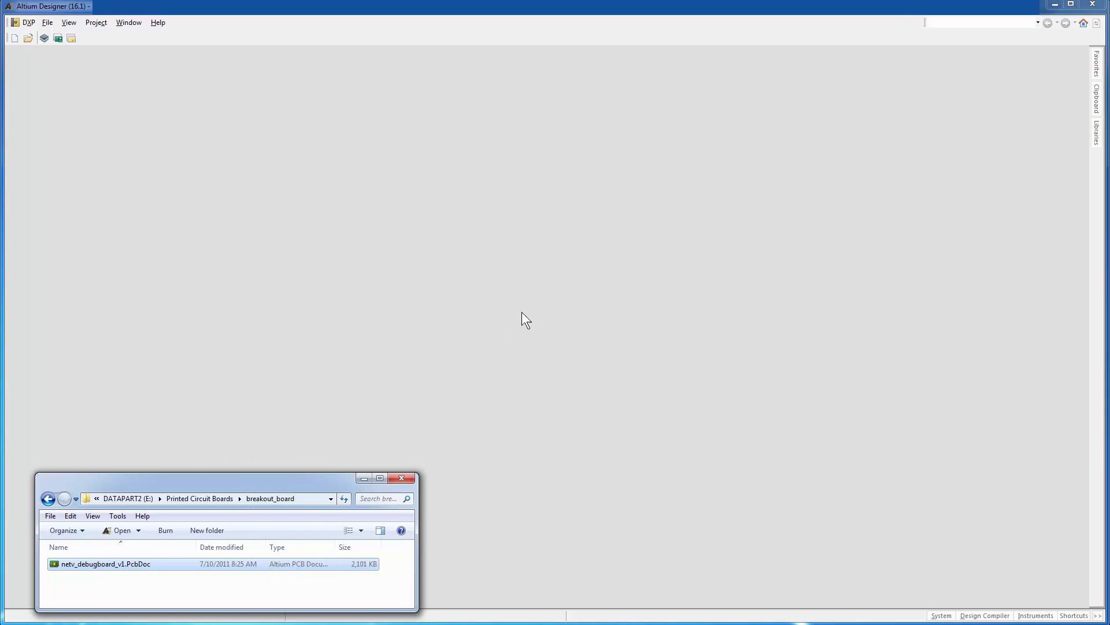
left_click(363, 478)
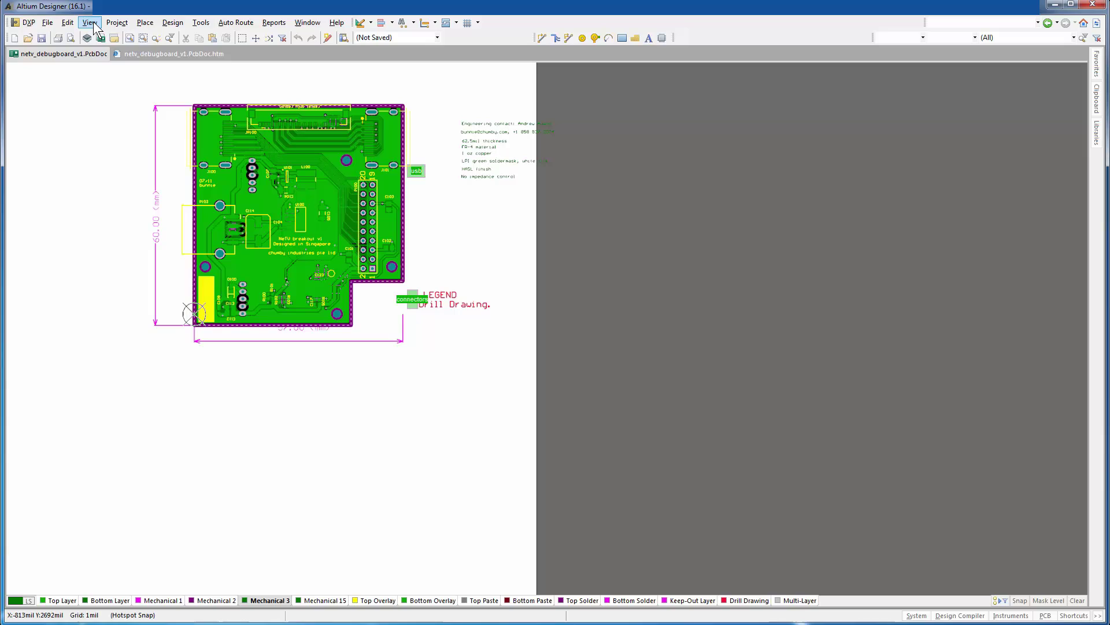
- Switch the board to 3D Layout Mode and zoom in on it
left_click(90, 22)
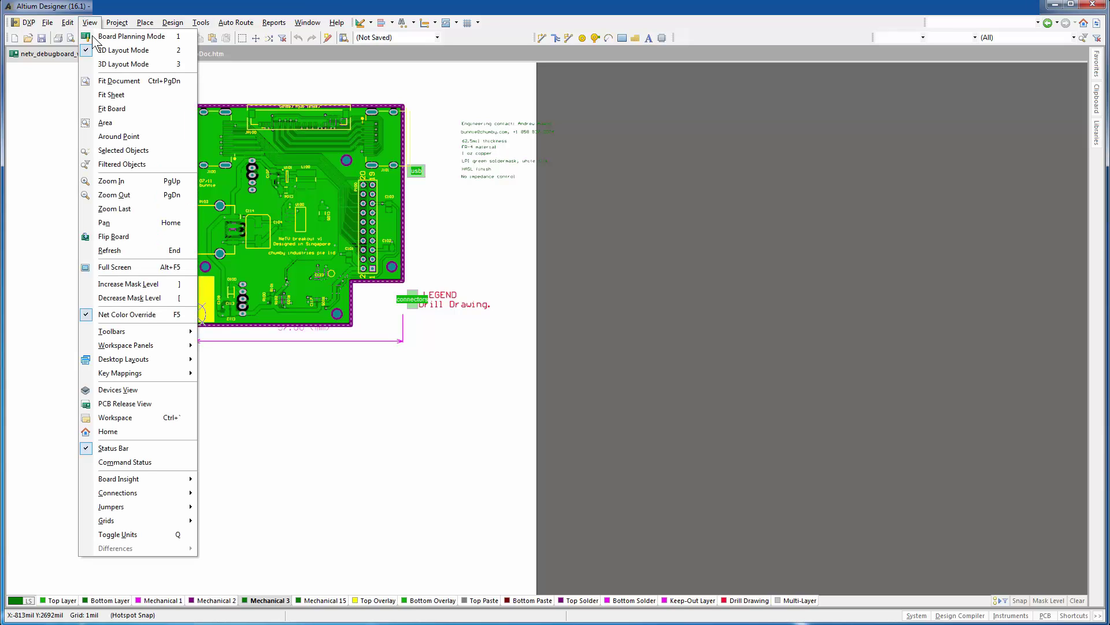
left_click(124, 64)
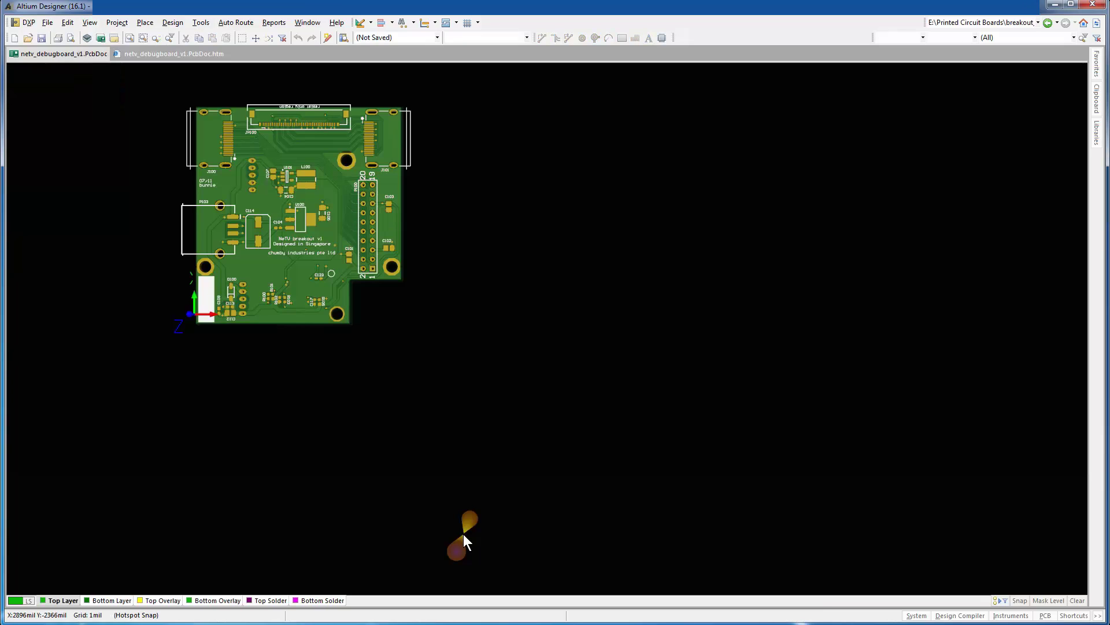
scroll(526, 286, "up", 3)
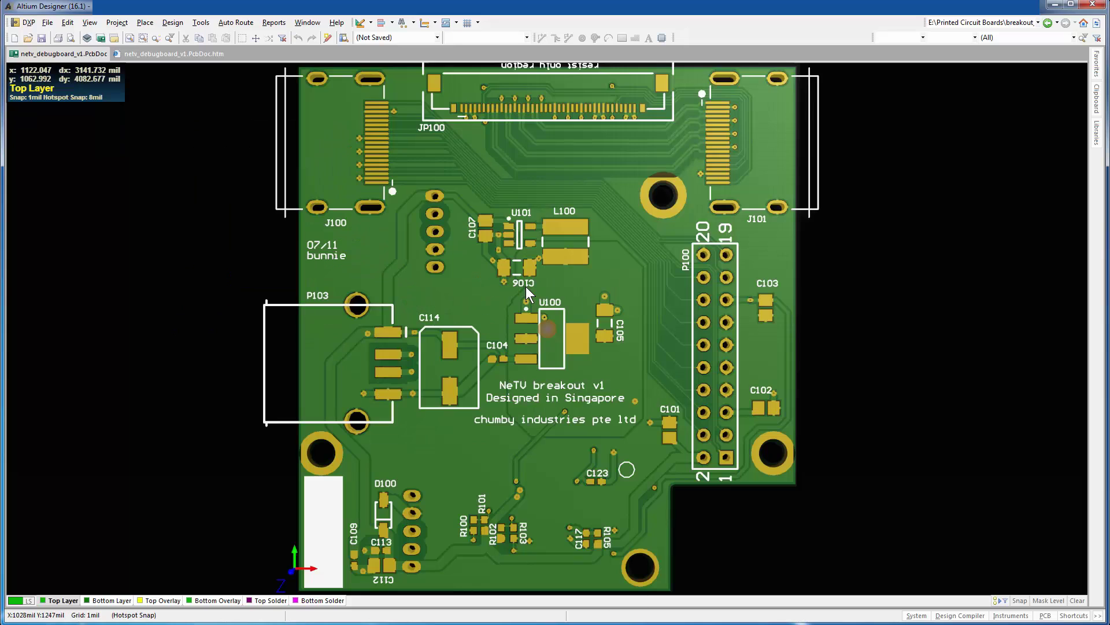
scroll(911, 410, "down", 3)
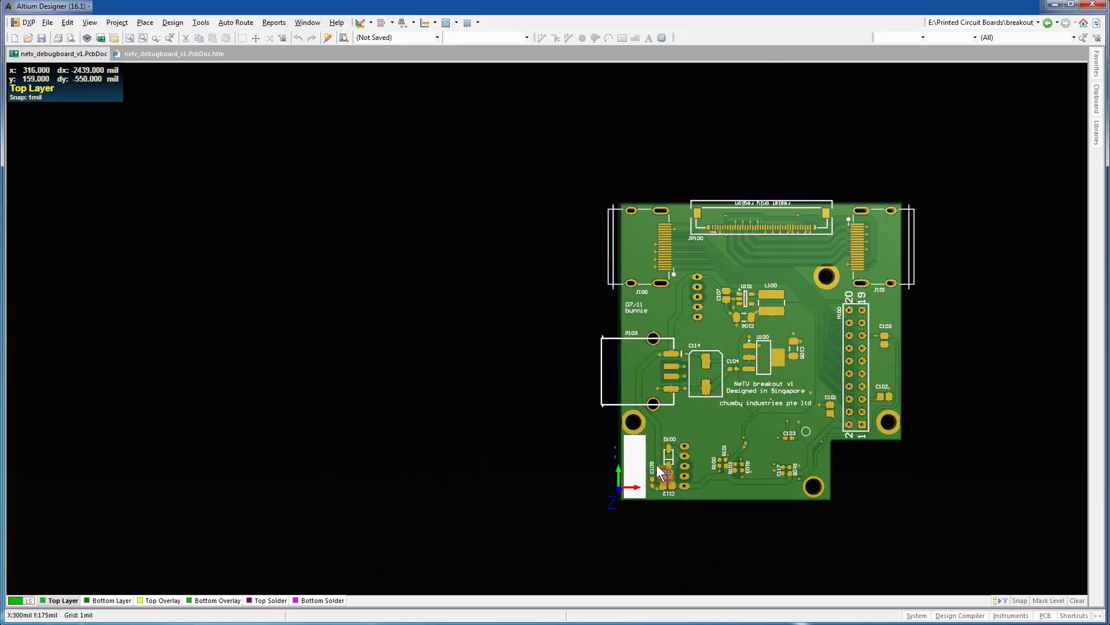
scroll(592, 320, "up", 1)
scroll(717, 573, "up", 1)
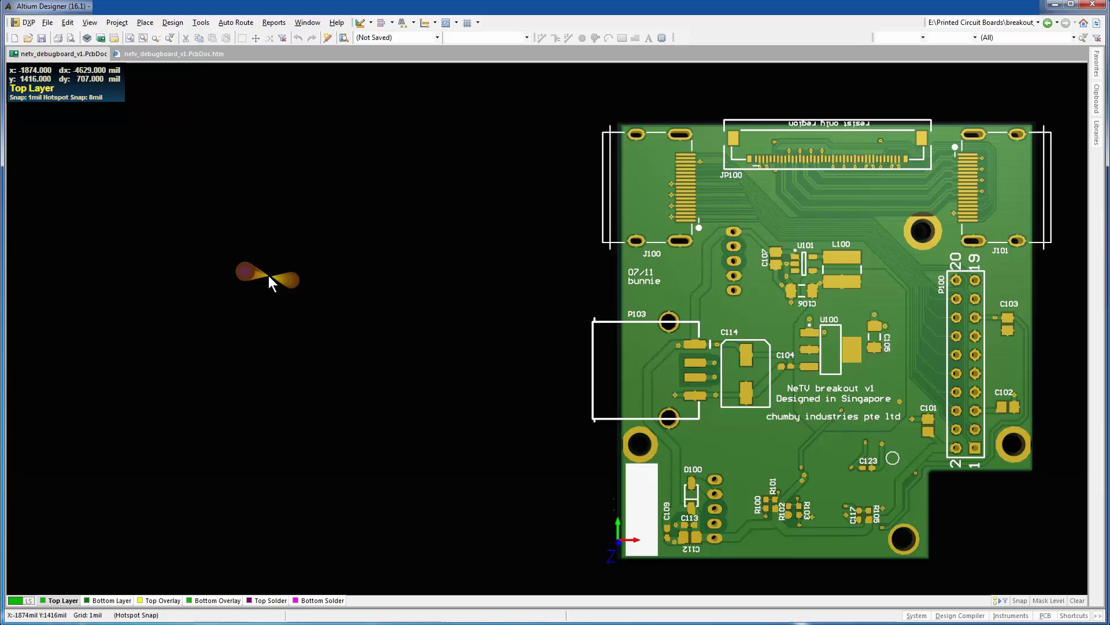
- Turn off Top Silkscreen in the 3D View Configuration and apply it
key("l")
left_click(241, 325)
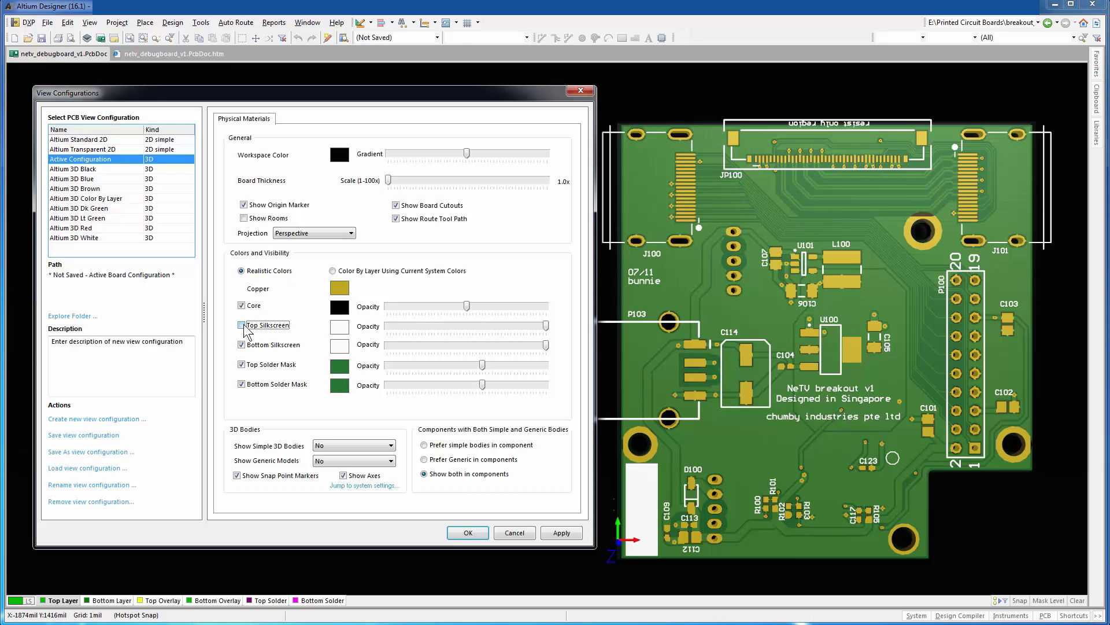
left_click(570, 535)
left_click(463, 532)
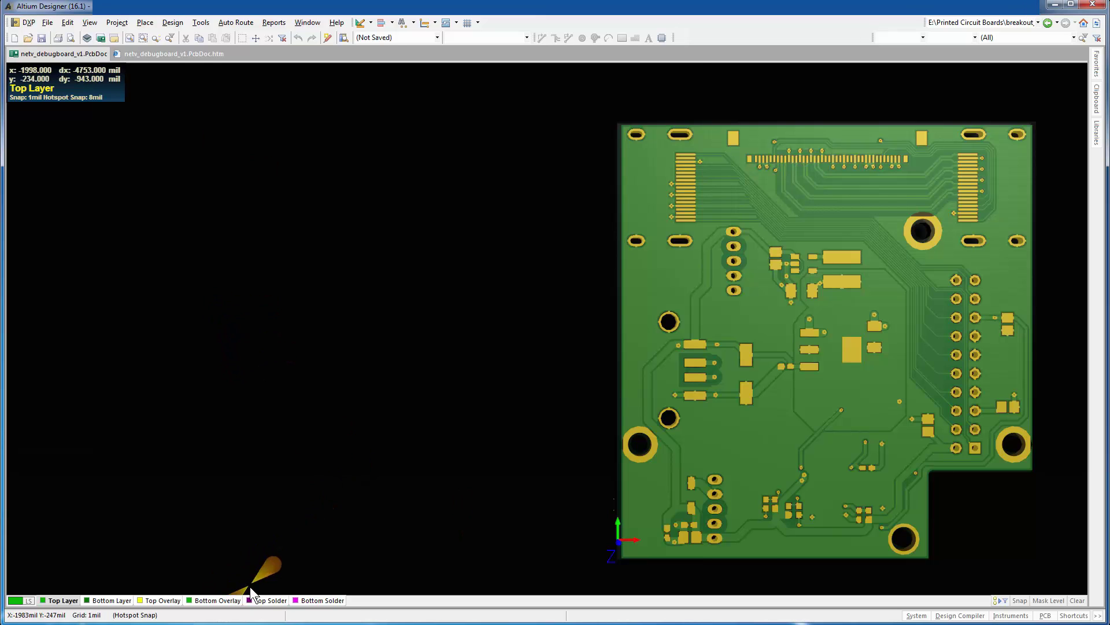
- Review the two-layer stack in Layer Stack Manager and cancel without changes
right_click(268, 601)
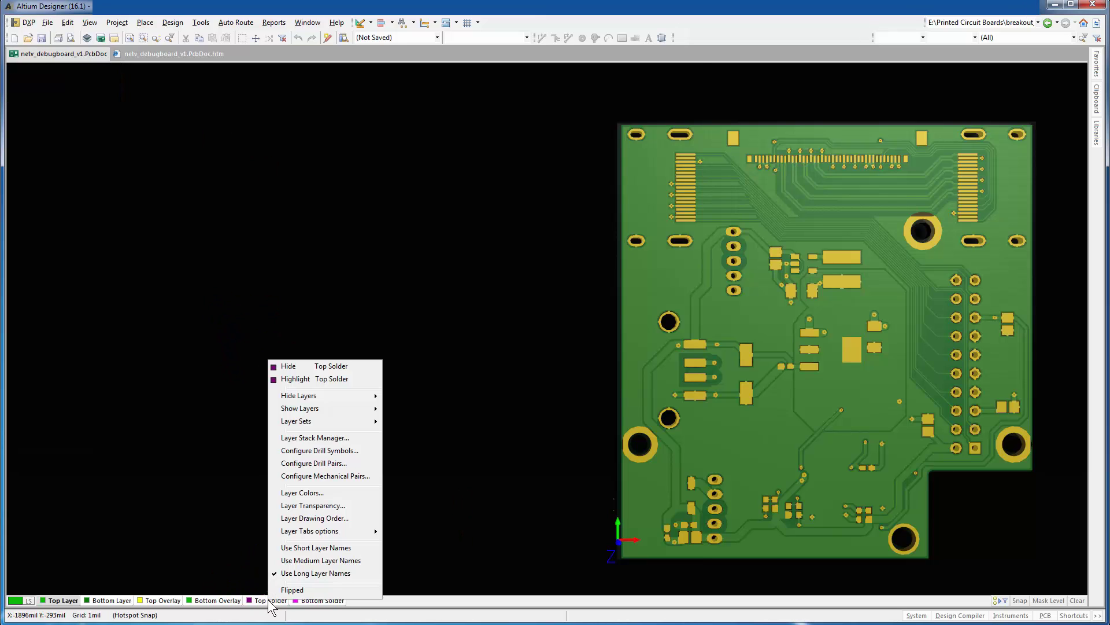
left_click(314, 438)
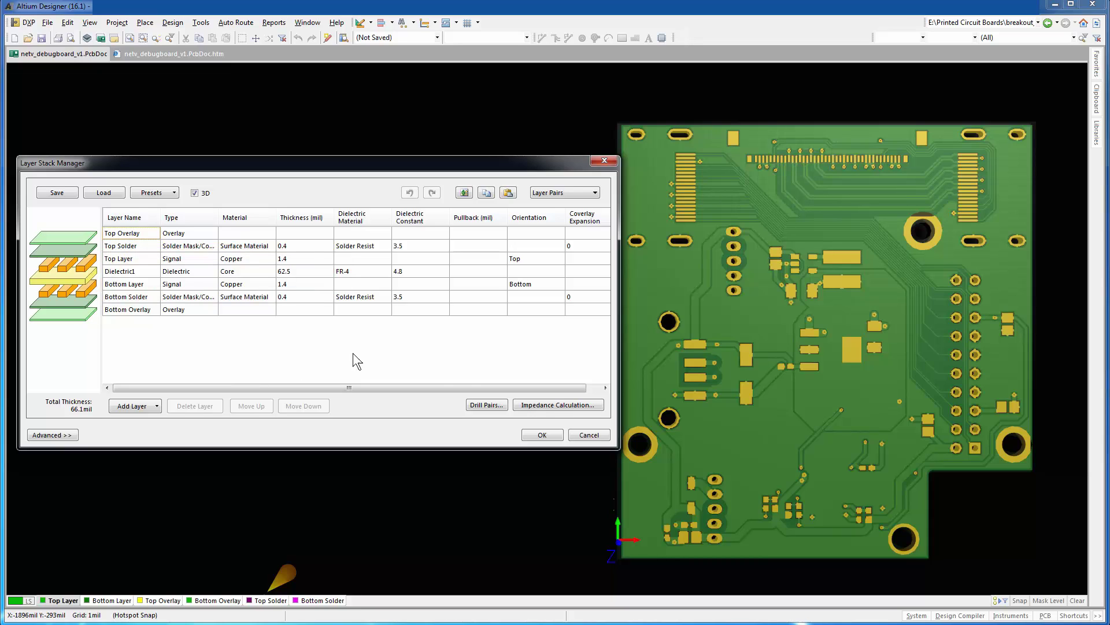
left_click(590, 434)
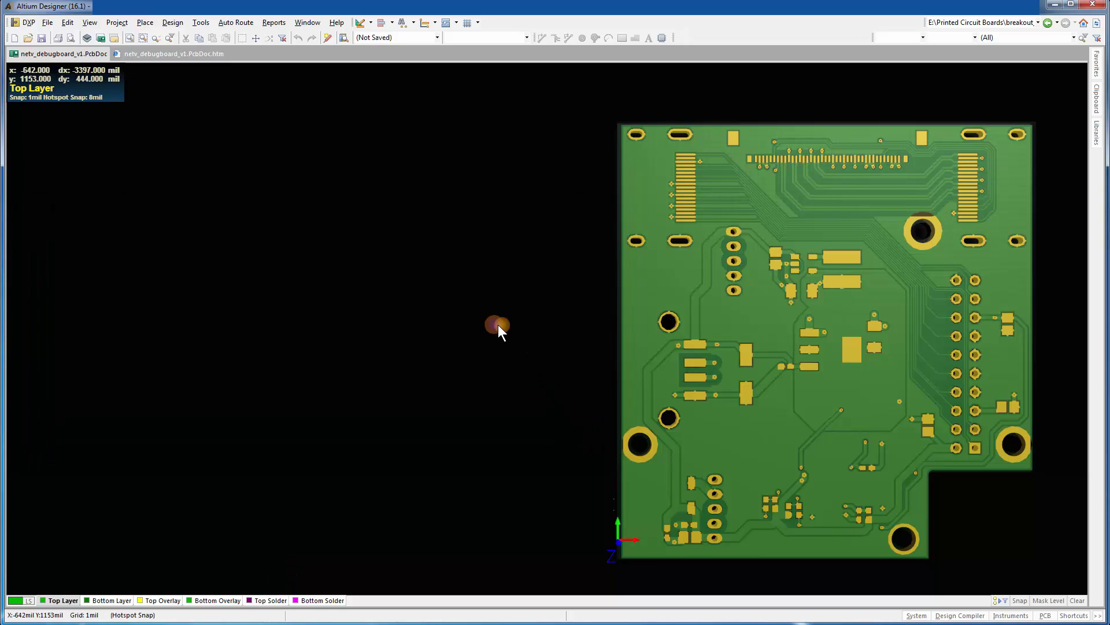
- Generate ODB++ fabrication output of the breakout board with the default layer settings
left_click(46, 24)
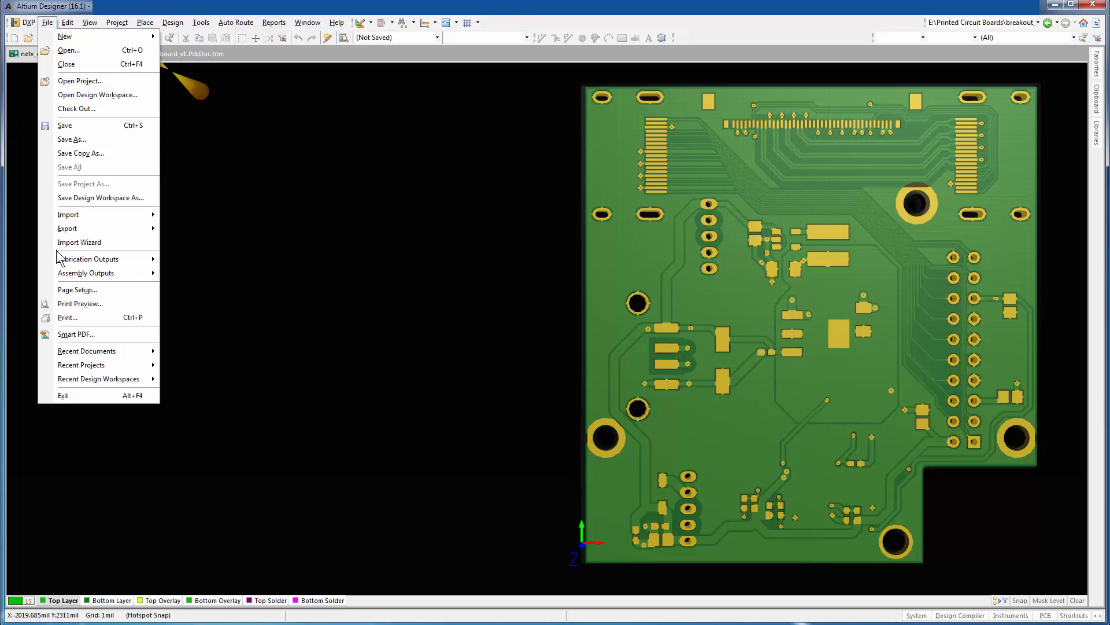
mouse_move(59, 259)
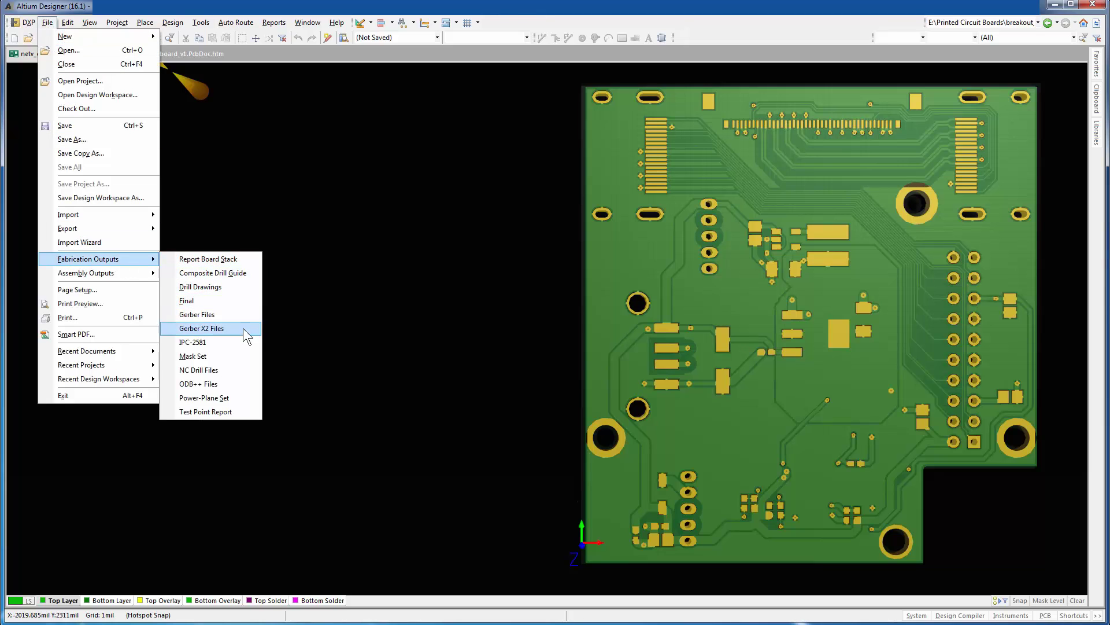
left_click(240, 384)
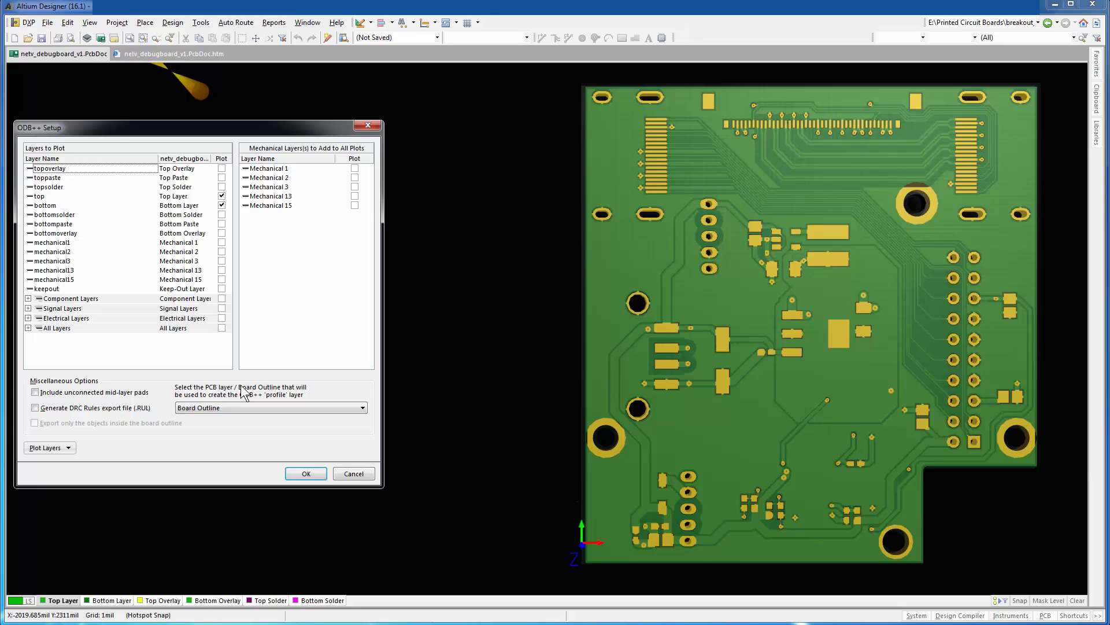
left_click(306, 473)
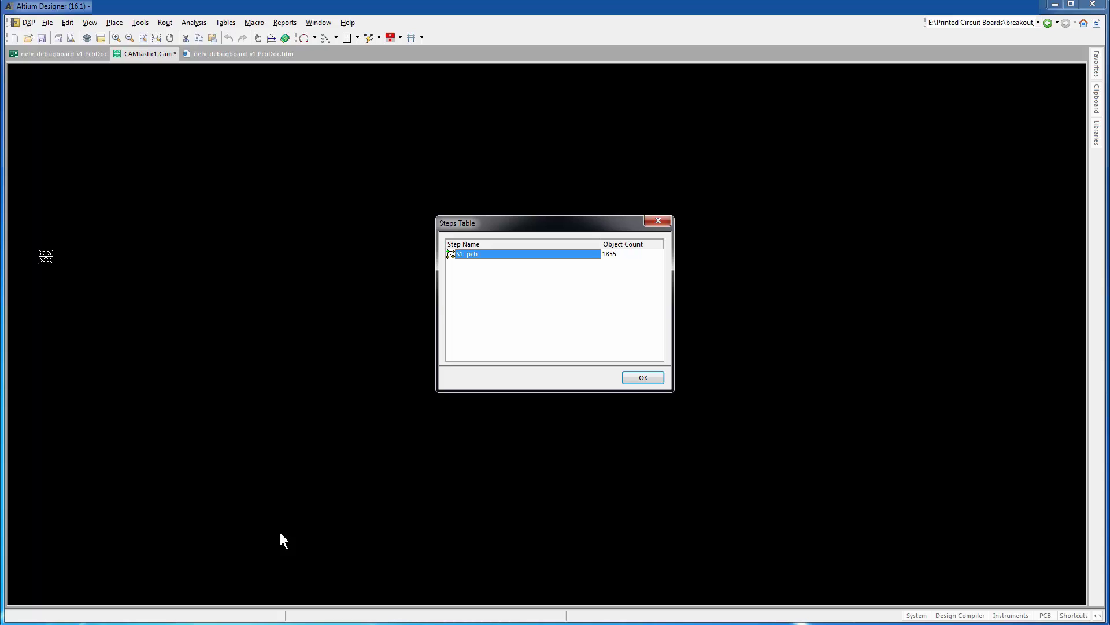
- Accept the single pcb step and export the CAMtastic data as ODB++
left_click(632, 377)
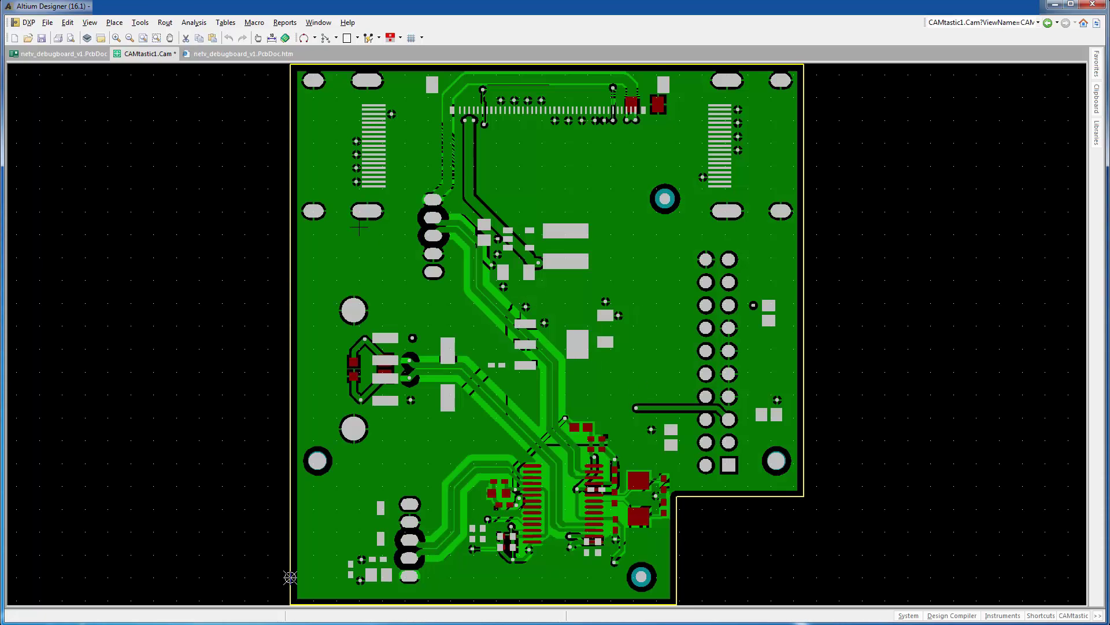
left_click(49, 22)
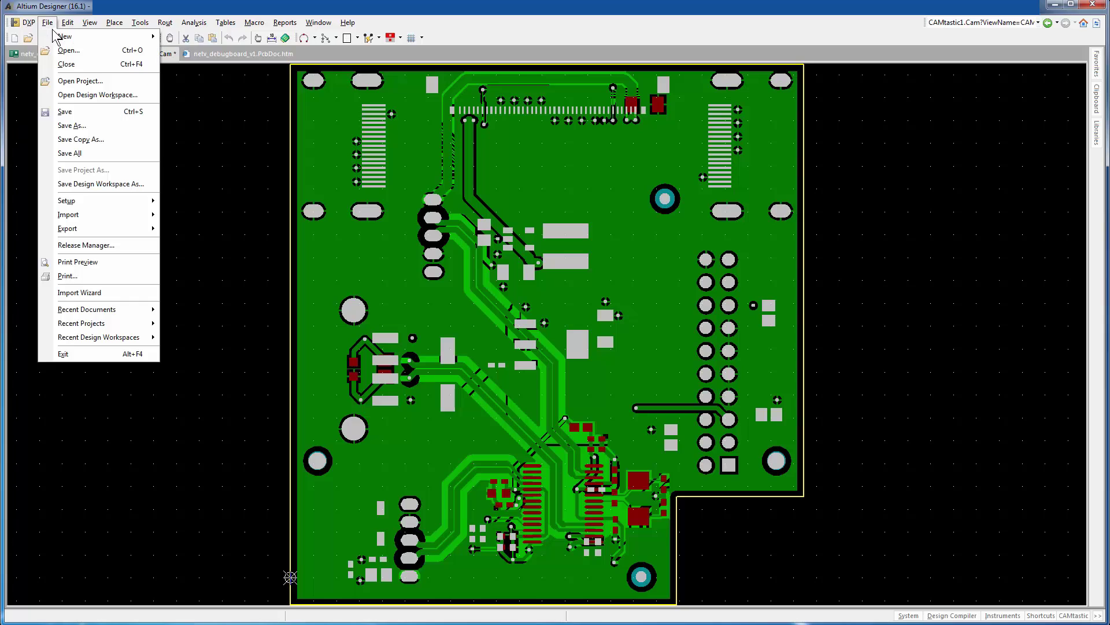
mouse_move(84, 230)
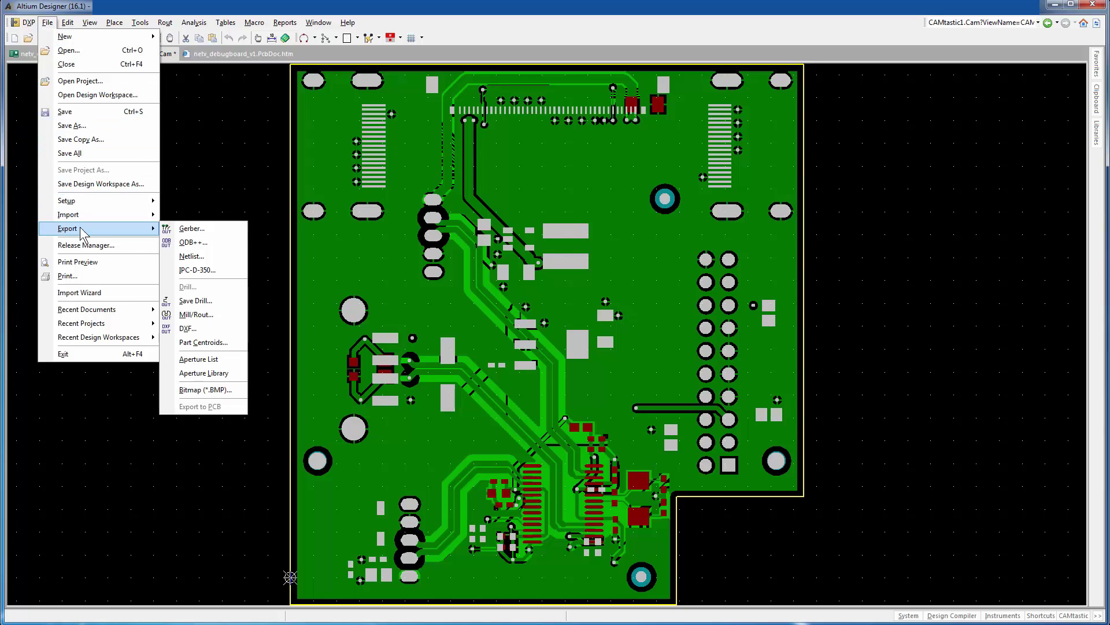
left_click(234, 248)
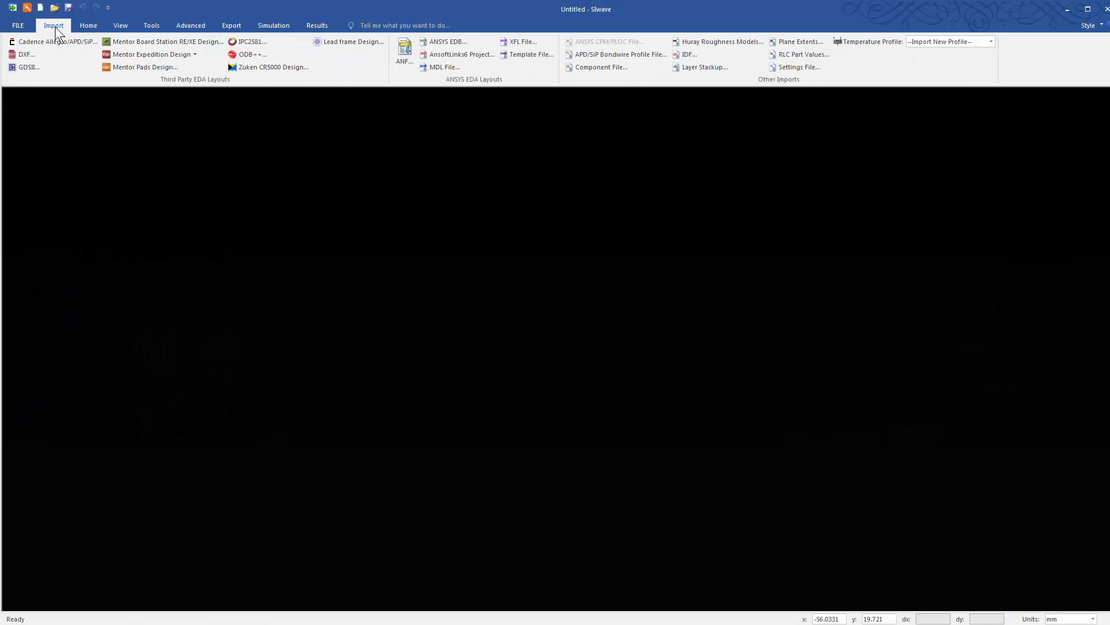
- Import the breakout_board odb folder into SIwave as an ODB++ design with all nets
left_click(252, 55)
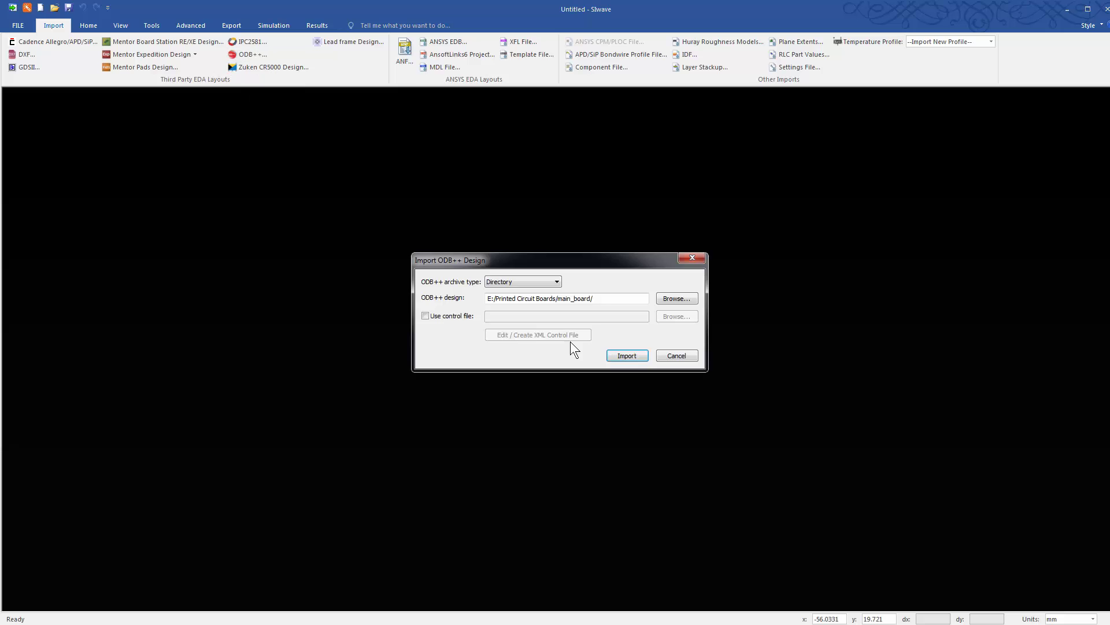
left_click(673, 299)
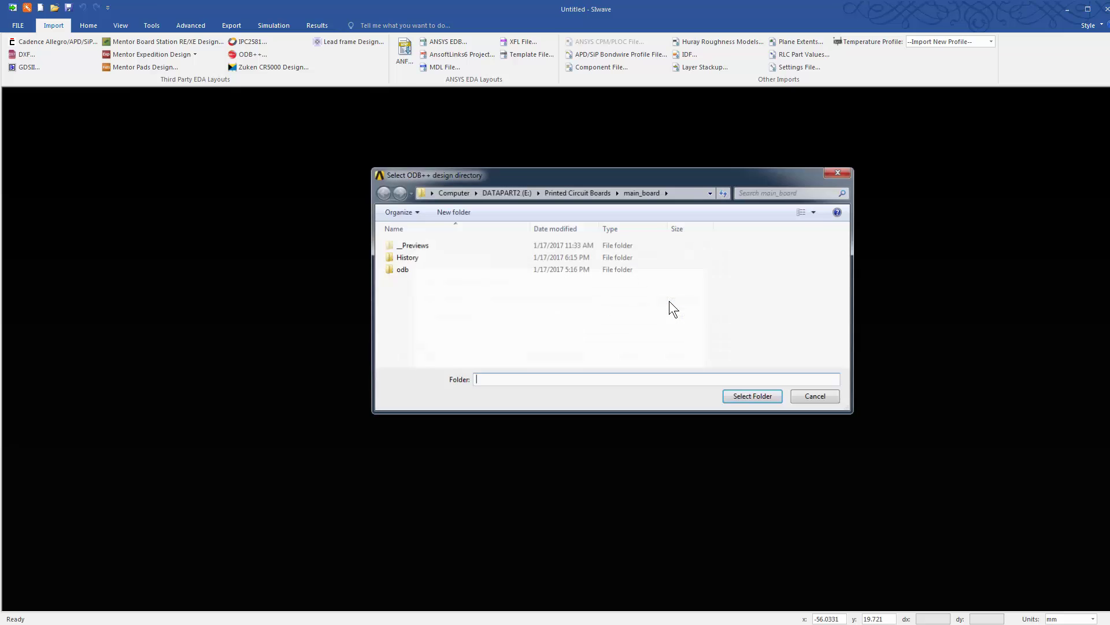
left_click(599, 192)
double_click(474, 245)
left_click(409, 261)
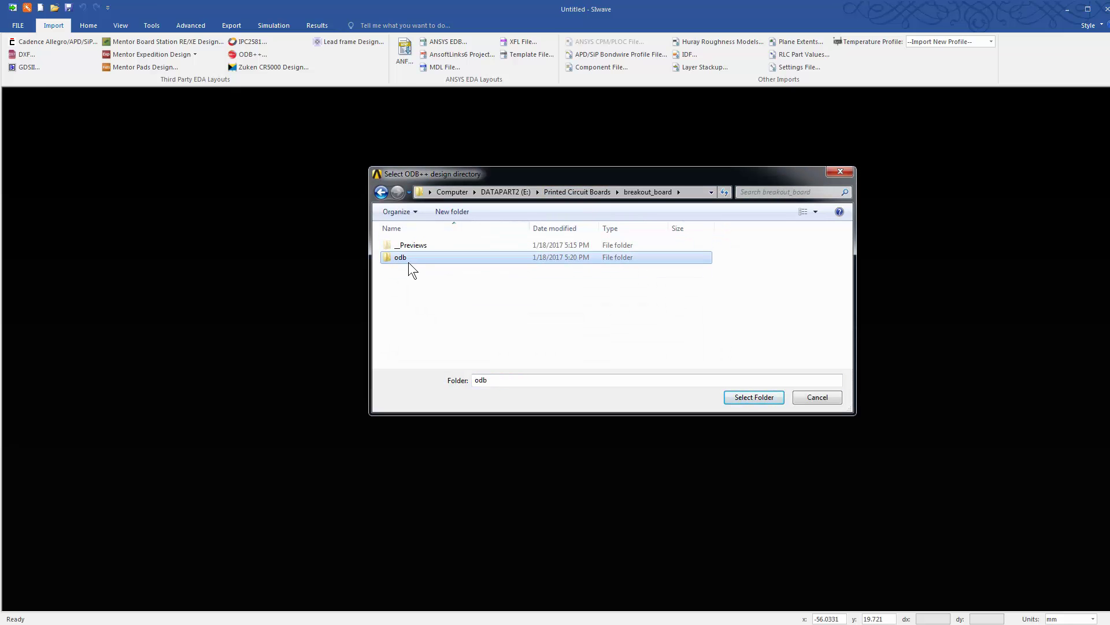
left_click(744, 398)
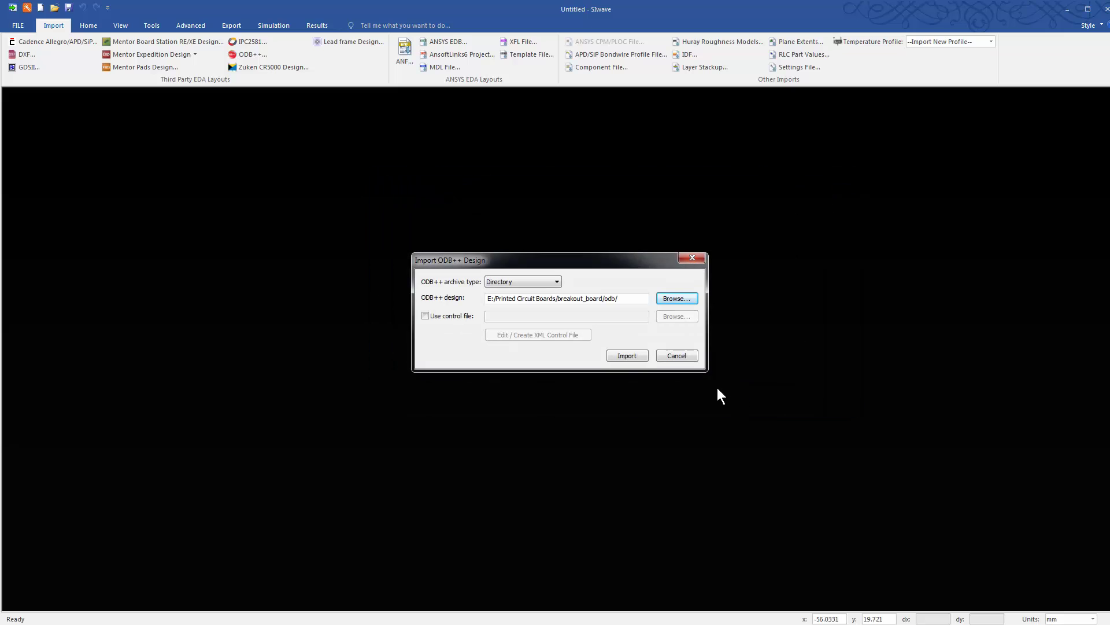
left_click(631, 355)
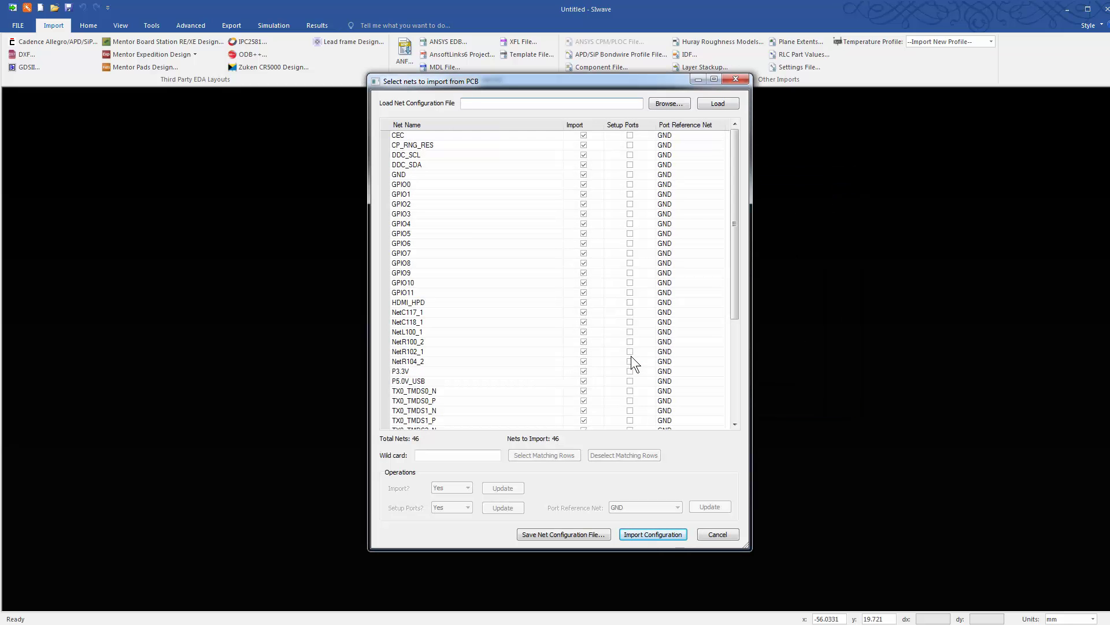
mouse_move(740, 210)
left_mouse_down()
mouse_move(734, 200)
mouse_move(732, 333)
mouse_move(731, 214)
left_mouse_up()
left_click(663, 533)
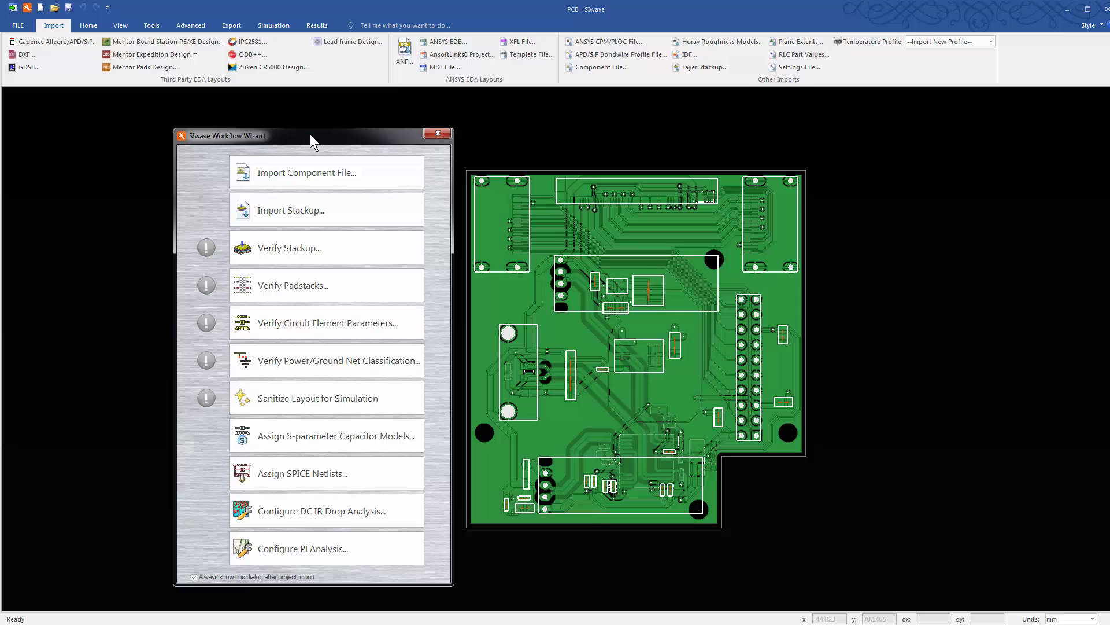
- Dismiss the wizard and set both layers to show only pads and vias
left_click(432, 134)
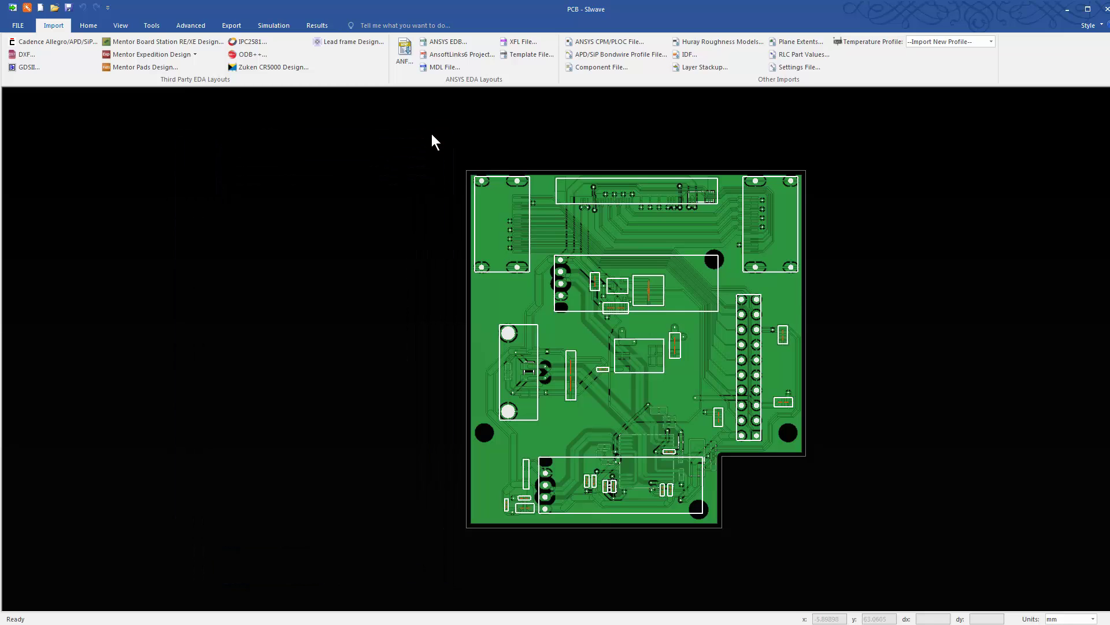
left_click(120, 25)
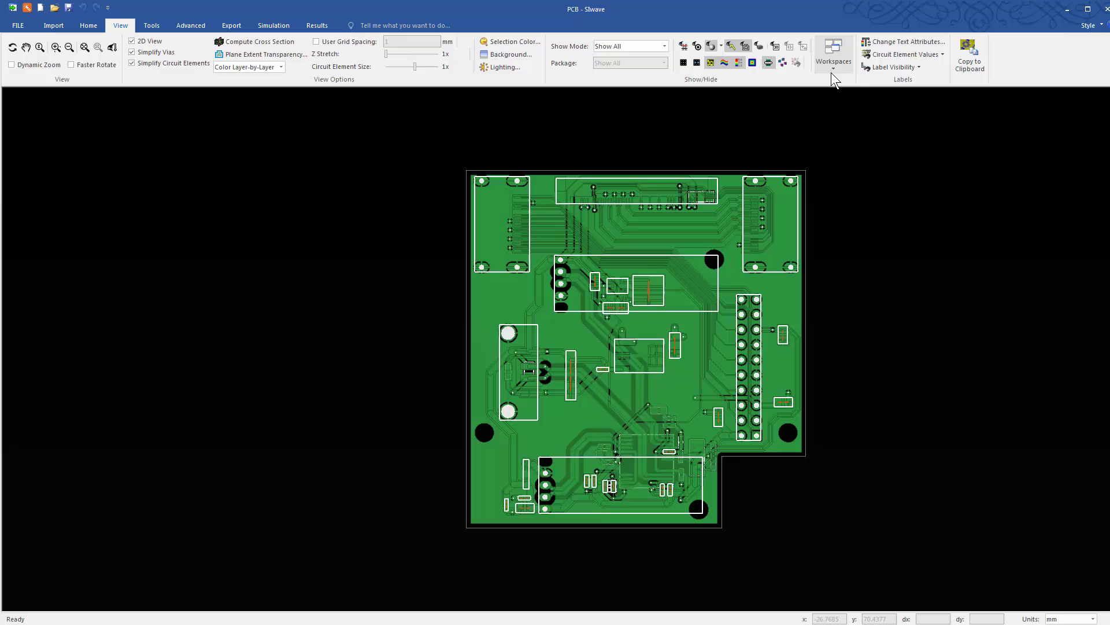
left_click(832, 68)
left_click(845, 134)
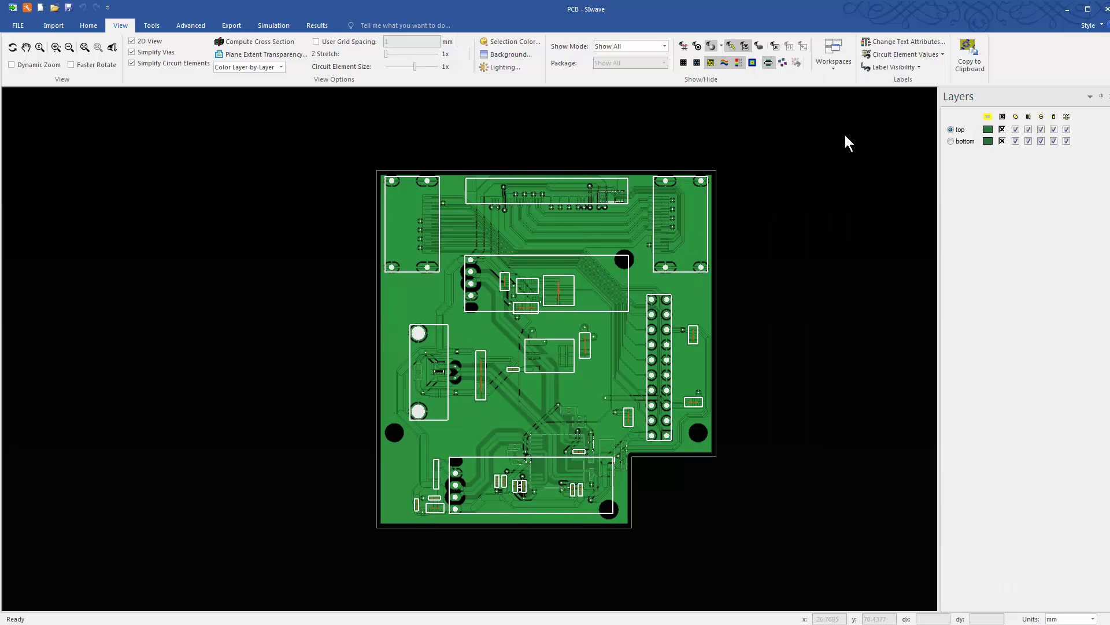
left_click(1007, 120)
left_click(1067, 117)
left_click(1053, 117)
left_click(1040, 116)
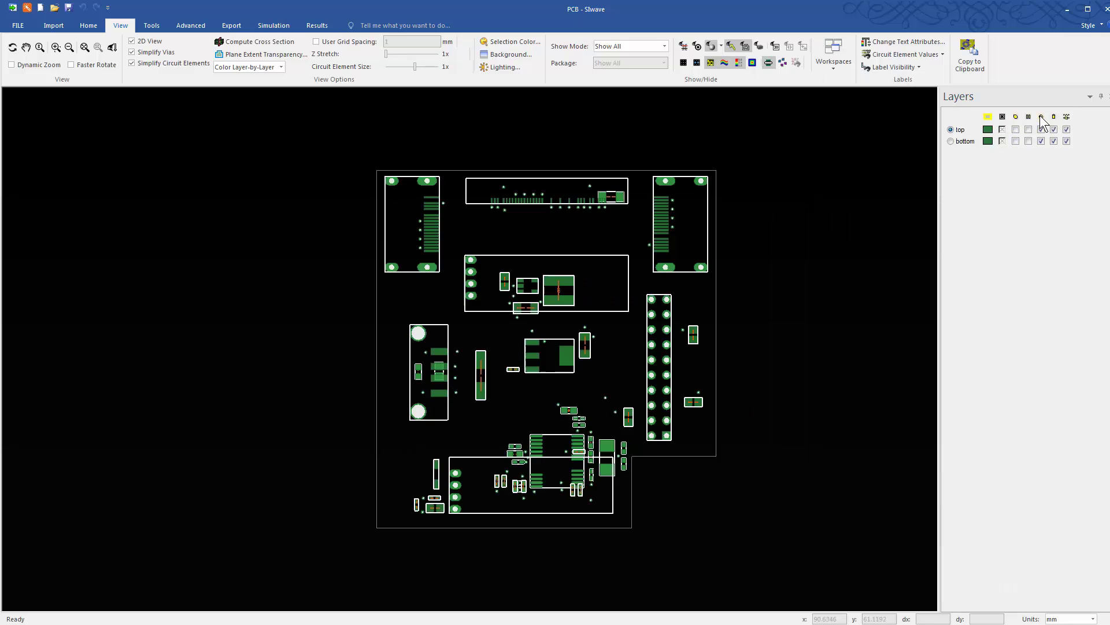
- Rectangle-select everything across the board, then show copper on both layers again
left_click(93, 29)
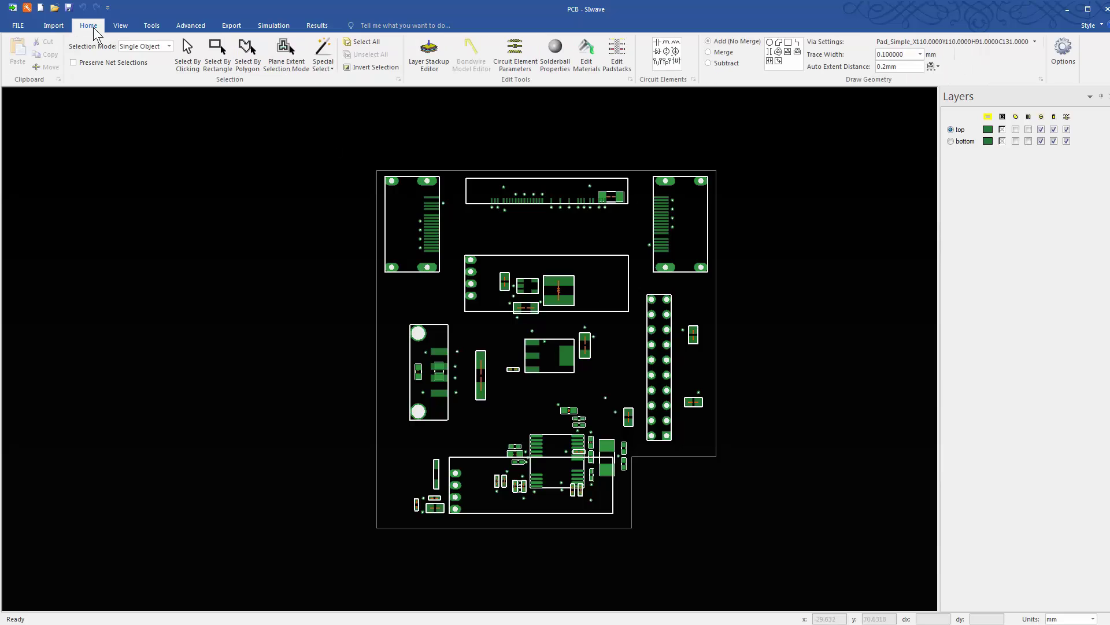
left_click(225, 61)
left_click_drag(332, 141, 780, 558)
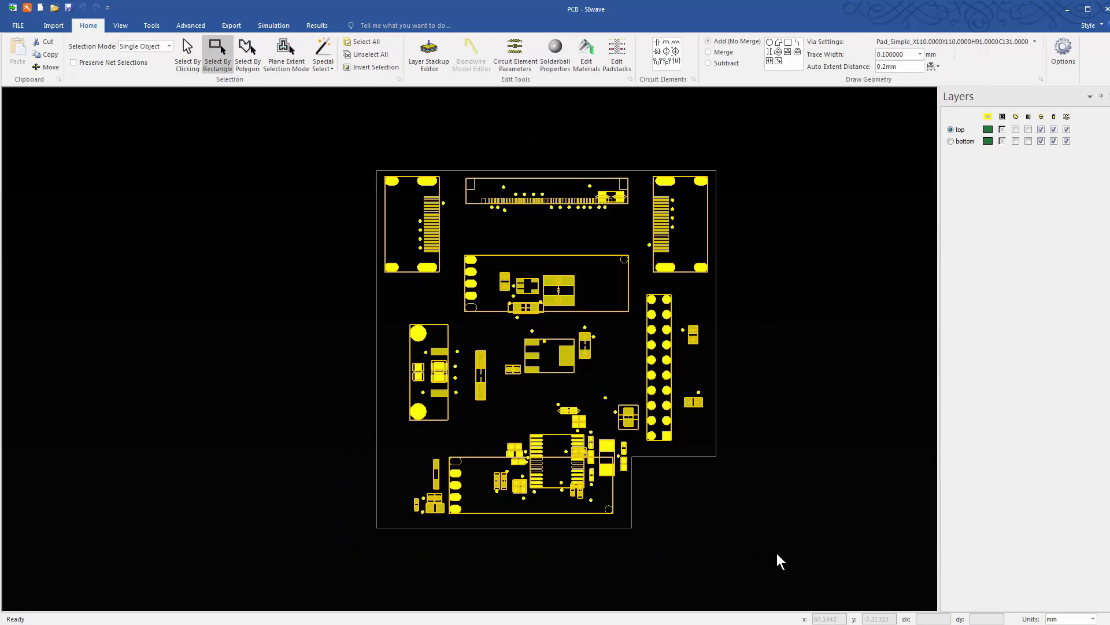
left_click(1029, 116)
left_click(1015, 117)
left_click(1002, 117)
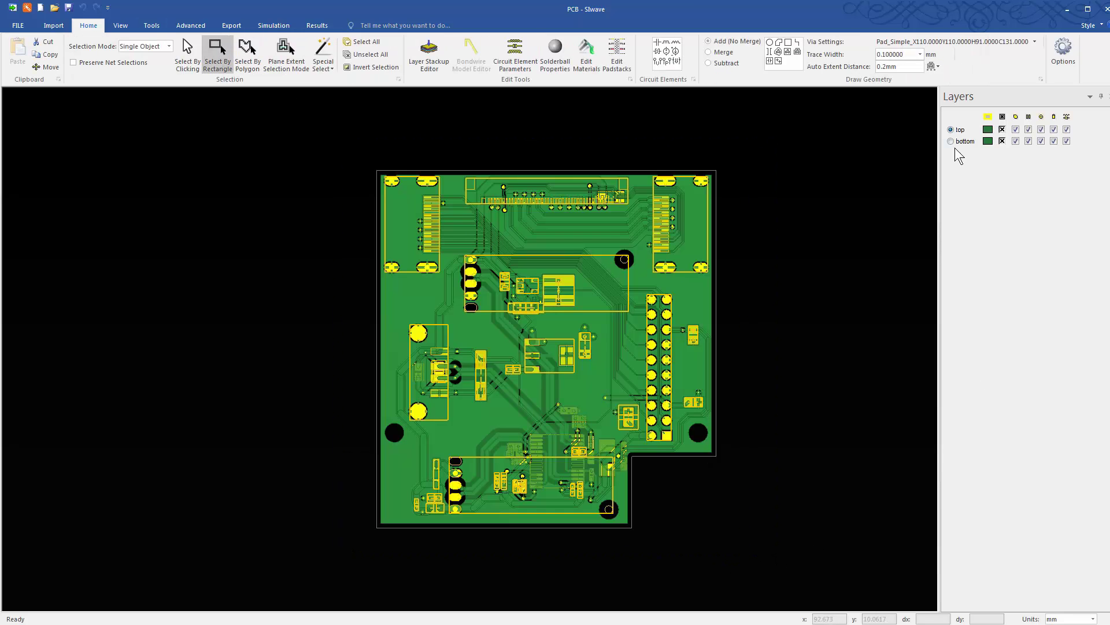
- Hide the Layers panel and show the Single Ended Nets list
left_click(1090, 97)
left_click(1071, 147)
left_click(122, 26)
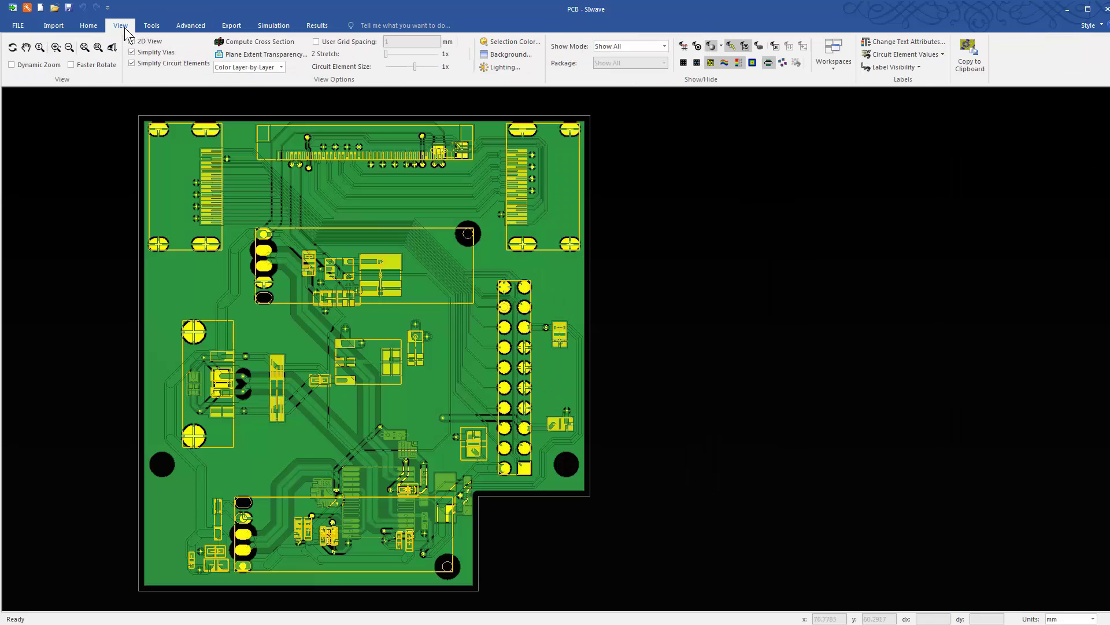
left_click(834, 61)
left_click(847, 162)
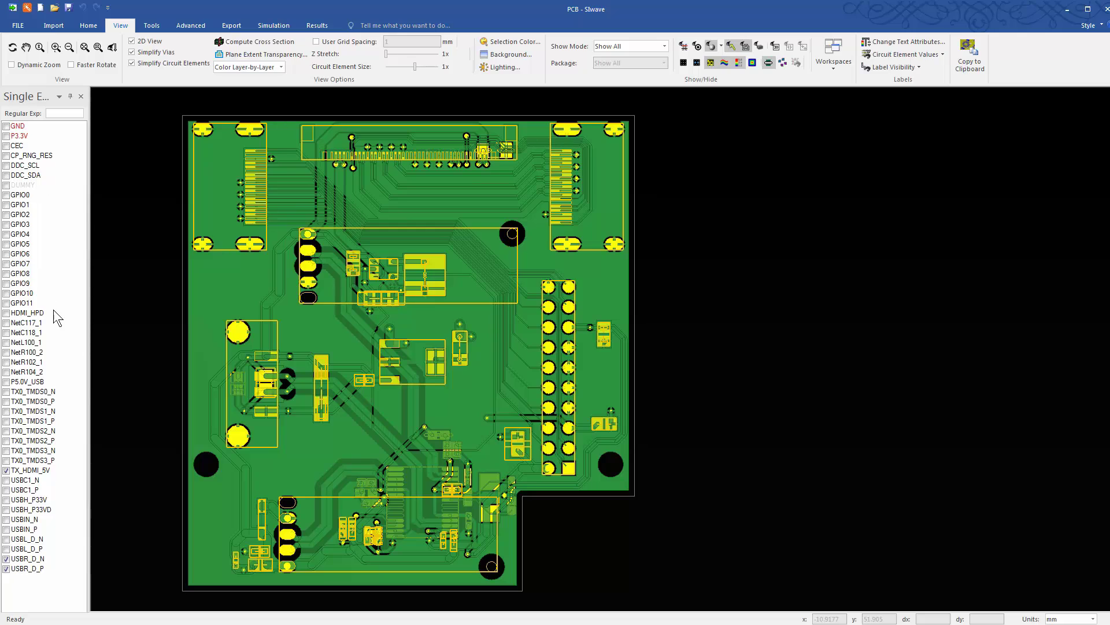
- Make the DUMMY net visible using Show in its right-click menu
right_click(23, 184)
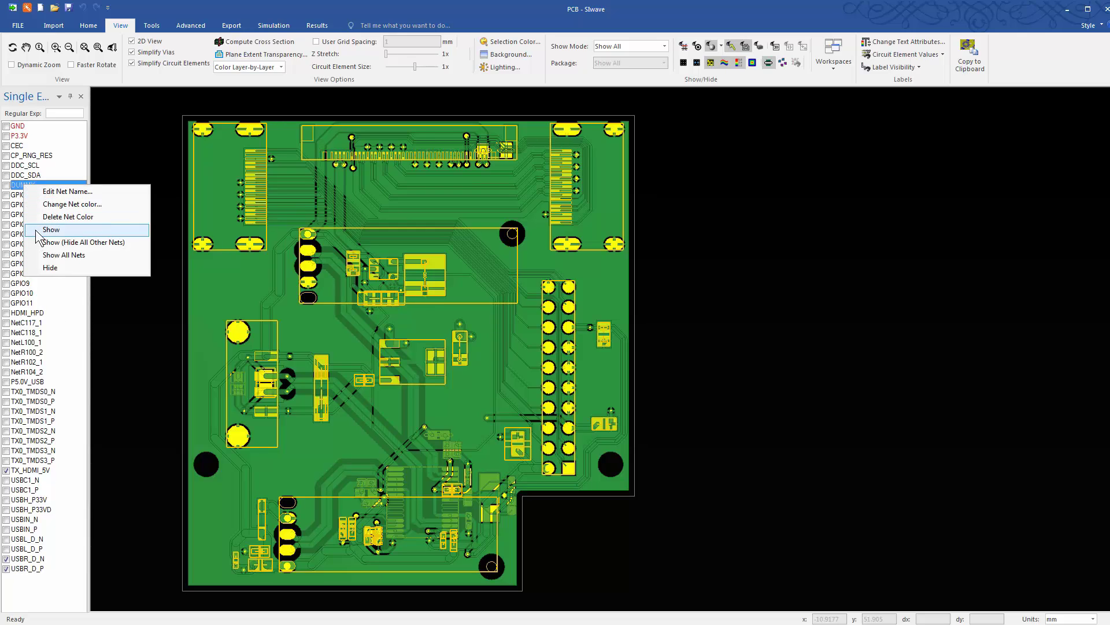
left_click(51, 230)
mouse_move(310, 297)
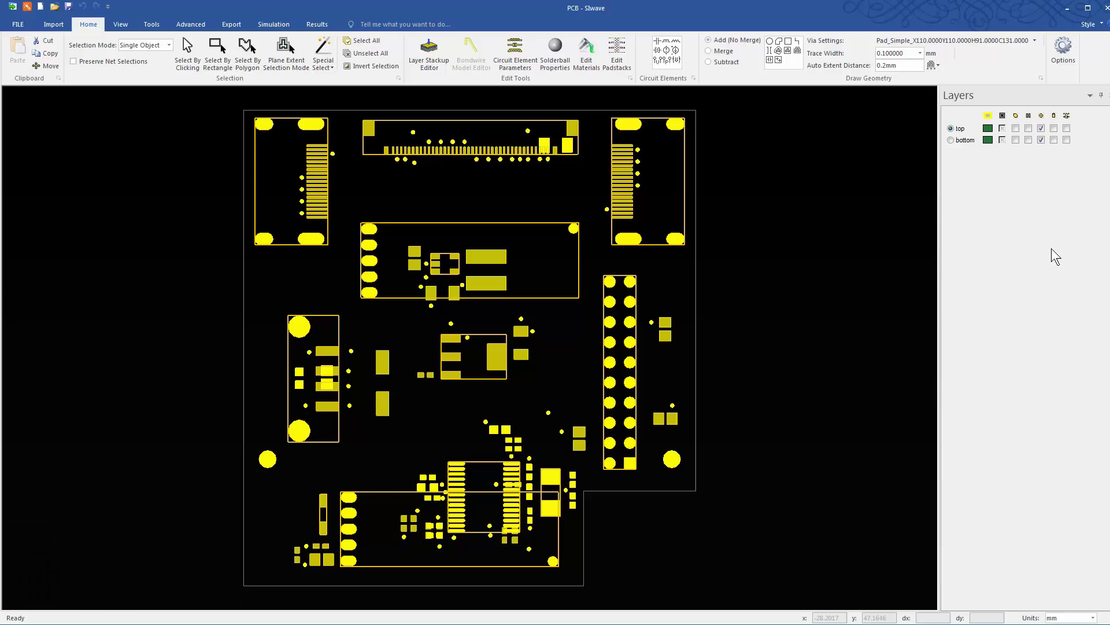
- Invert the stackup in the Layer Stackup Editor and apply it with OK
left_click(428, 63)
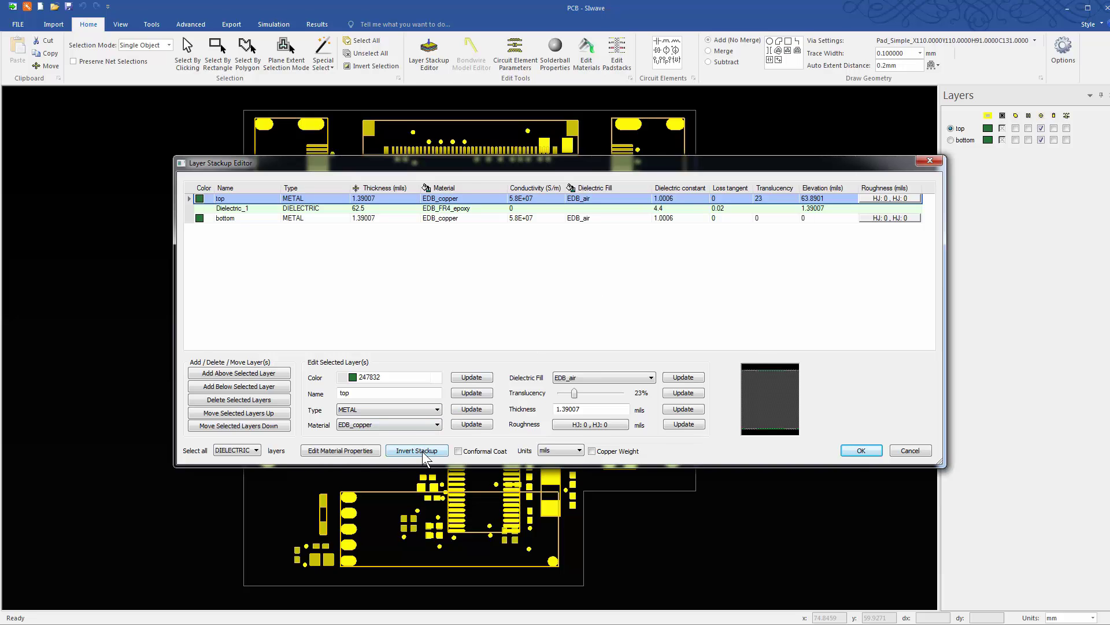
left_click(424, 454)
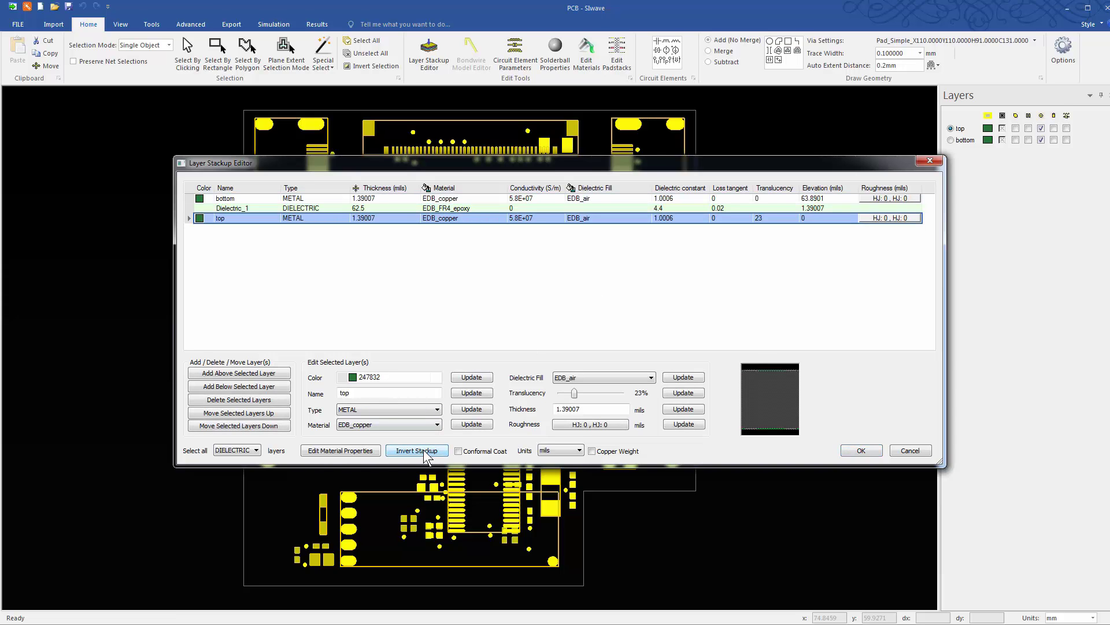
left_click(853, 449)
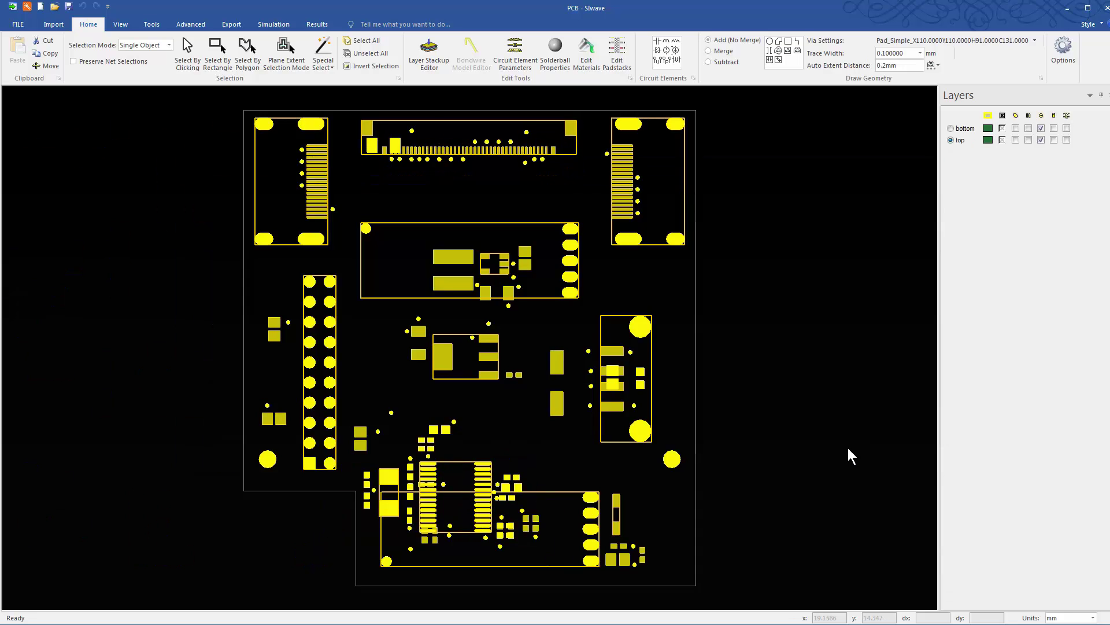
left_click(122, 25)
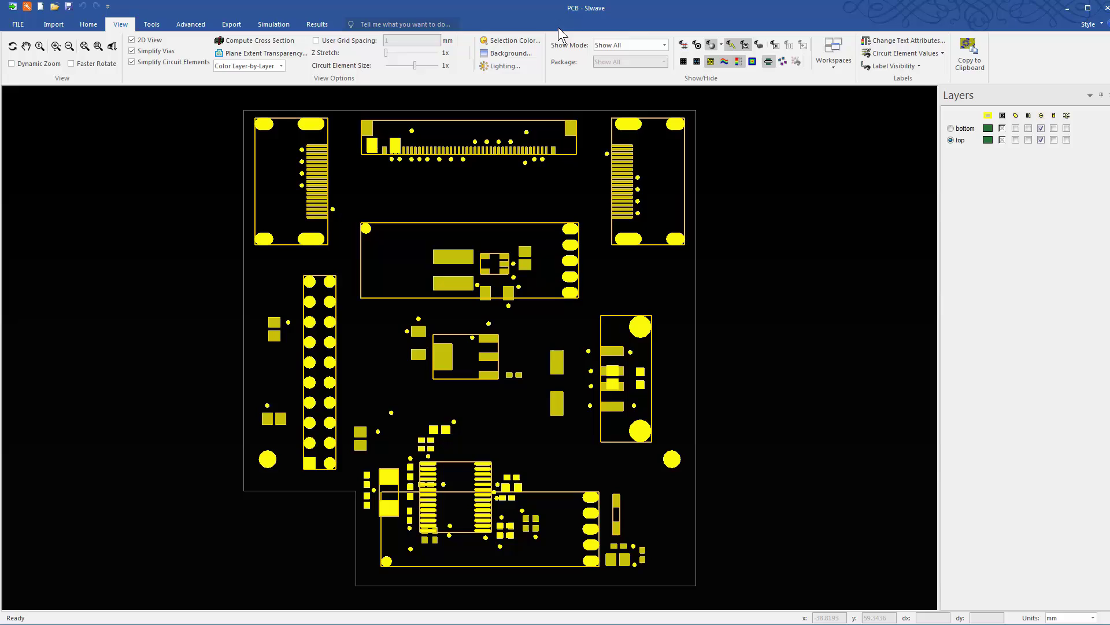
- Show the Properties panel for the P101 pin 1 via and open Edit Padstacks
left_click(834, 68)
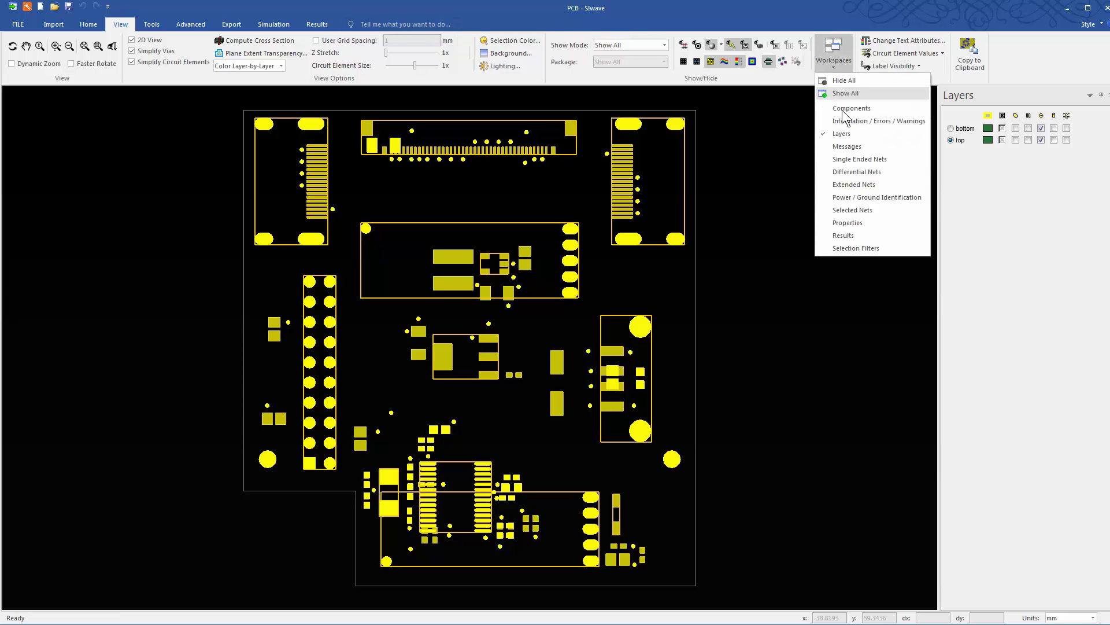
left_click(846, 222)
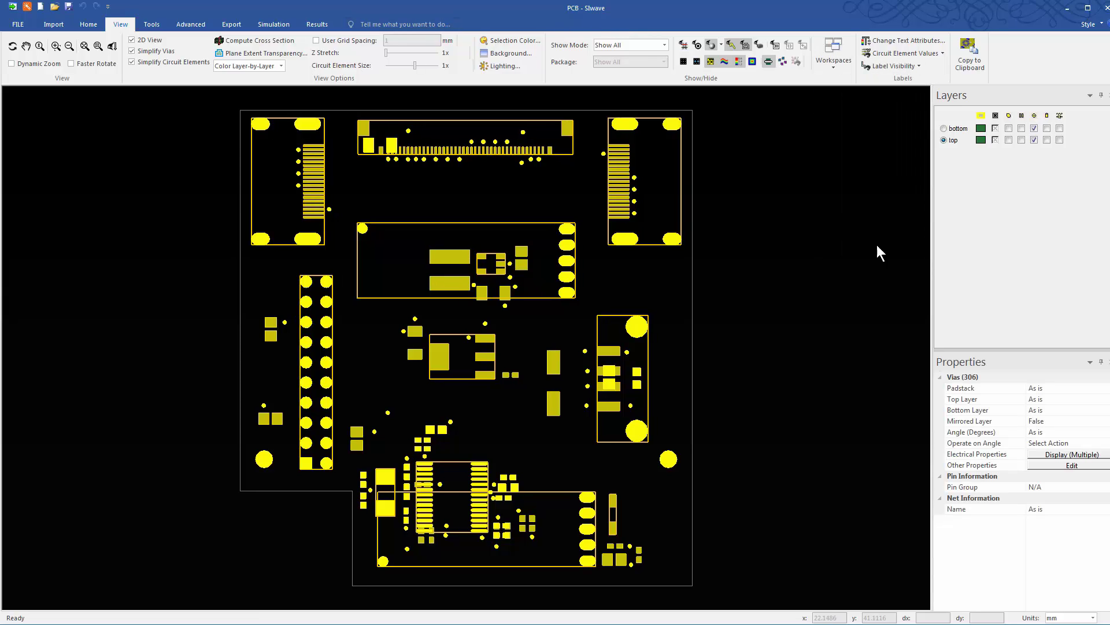
left_click(720, 265)
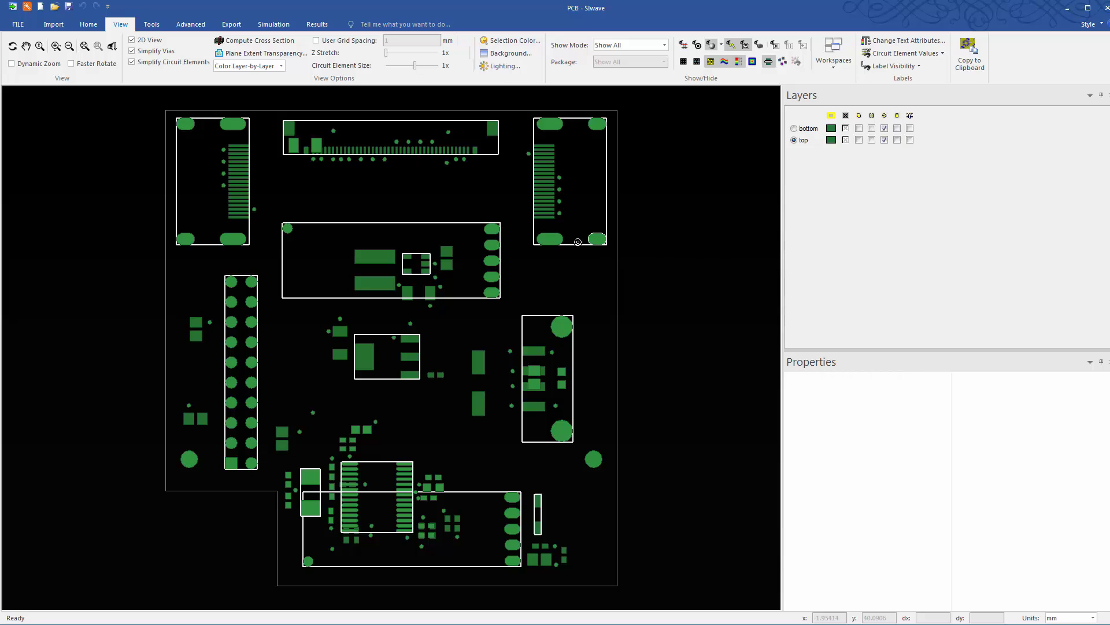
left_click(496, 230)
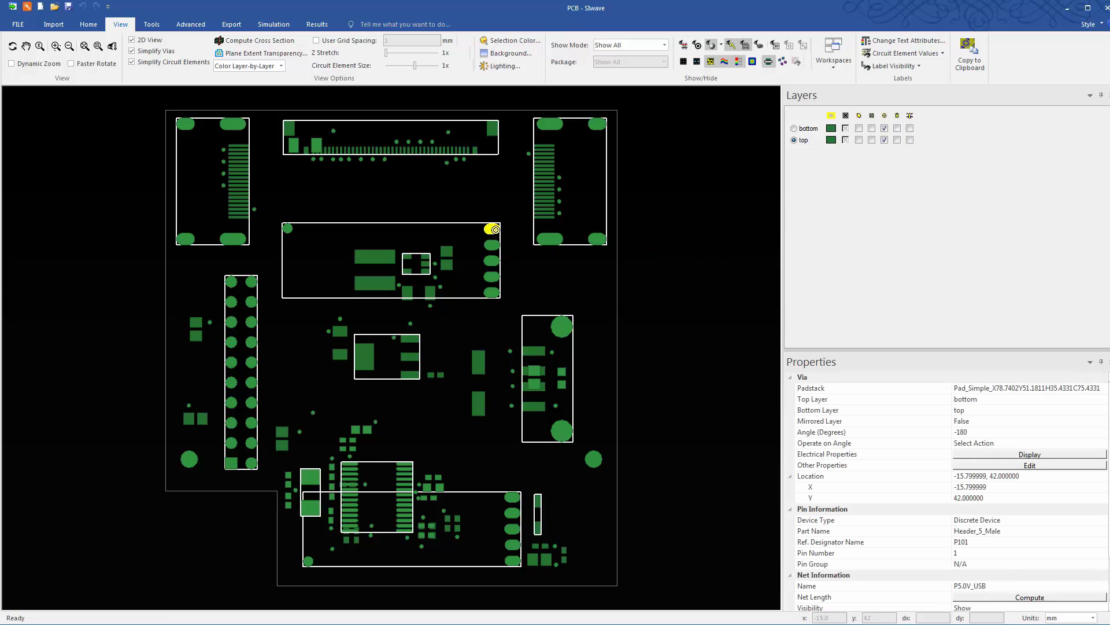
left_click(88, 24)
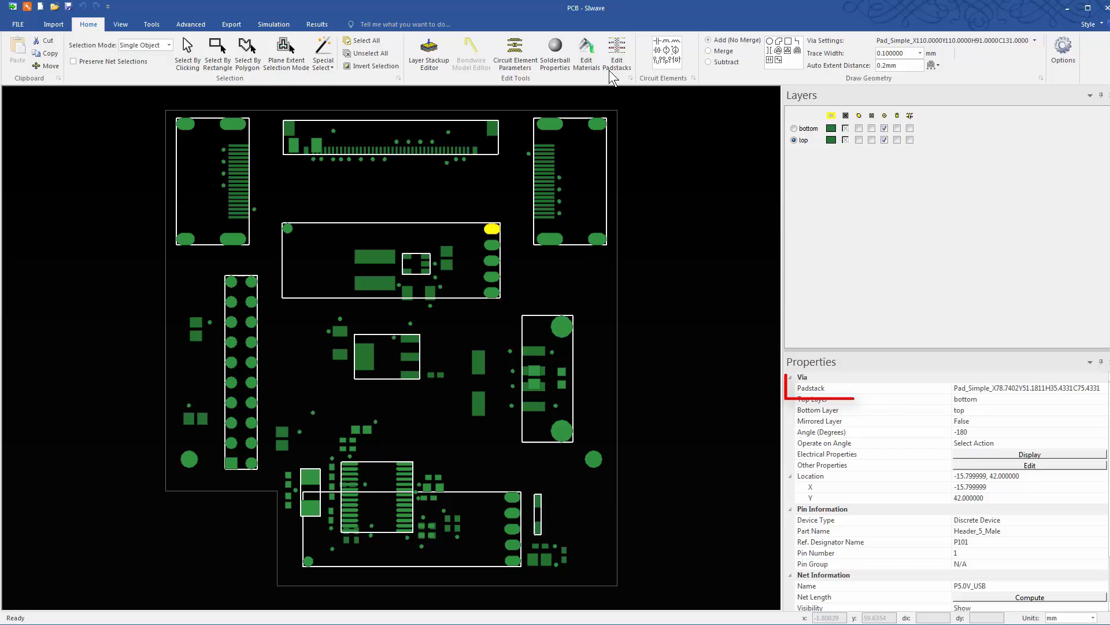
left_click(618, 62)
- Rename the via's padstack to ABC in the Padstack Editor and confirm
left_click(652, 94)
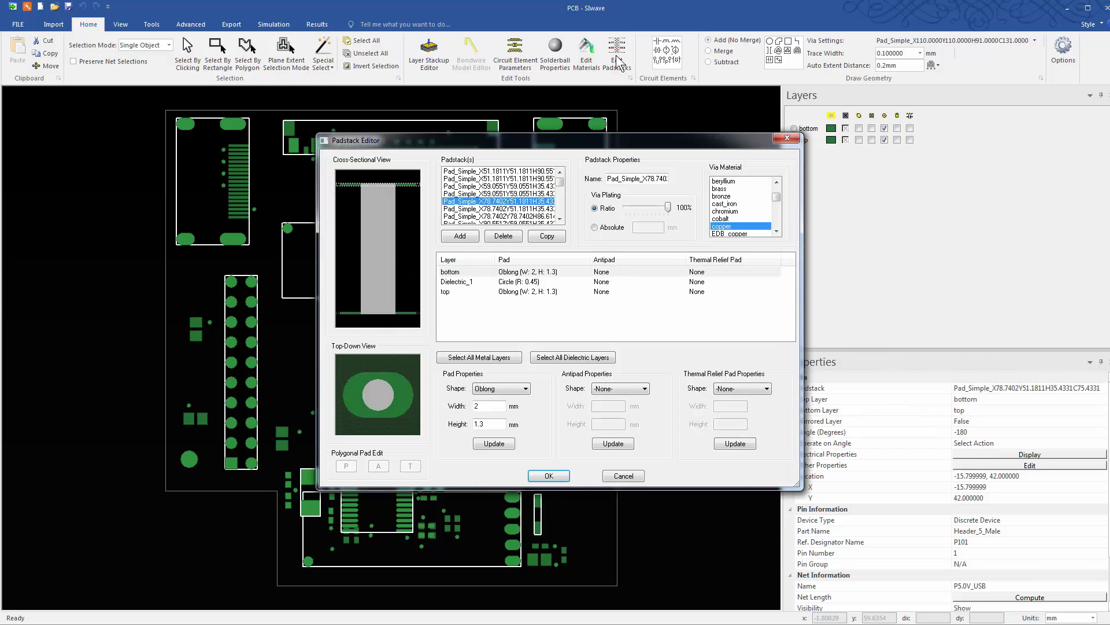
double_click(634, 179)
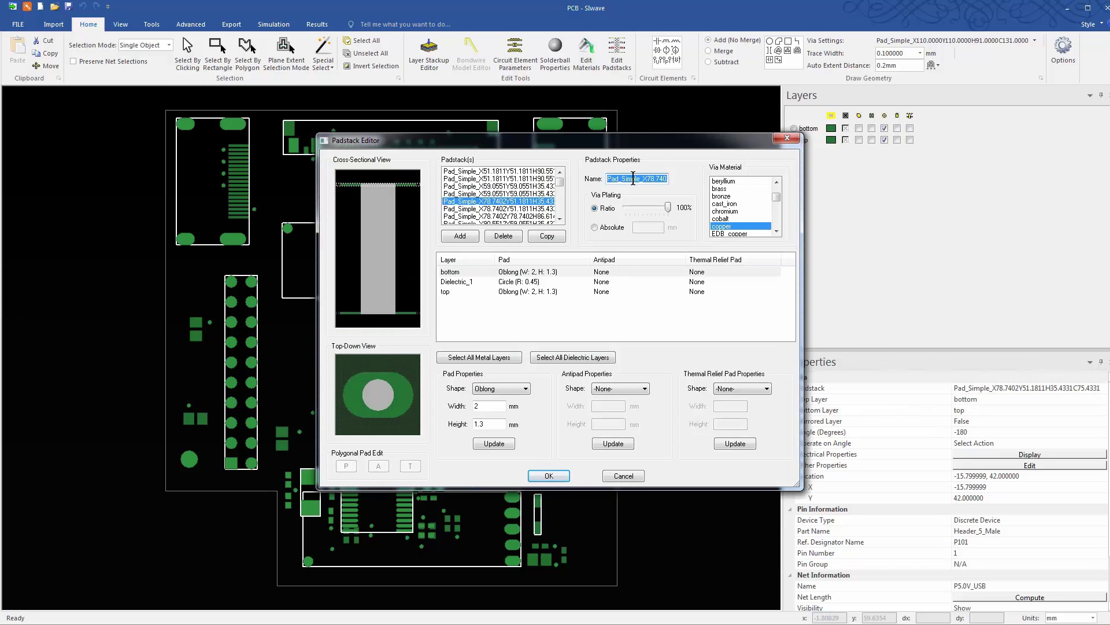
type("ABC")
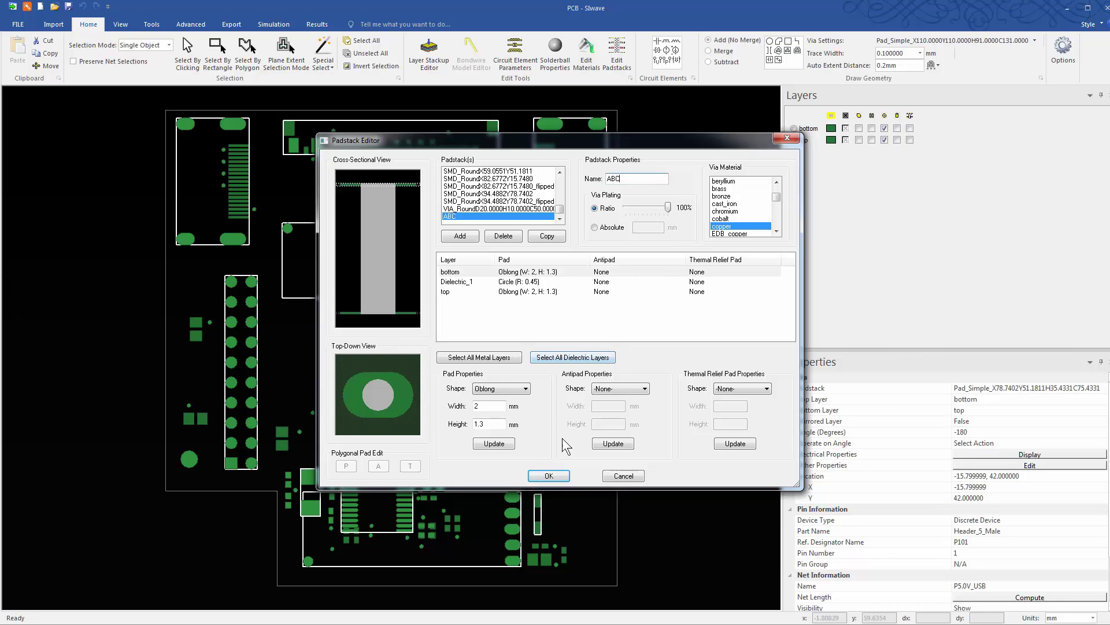
left_click(548, 475)
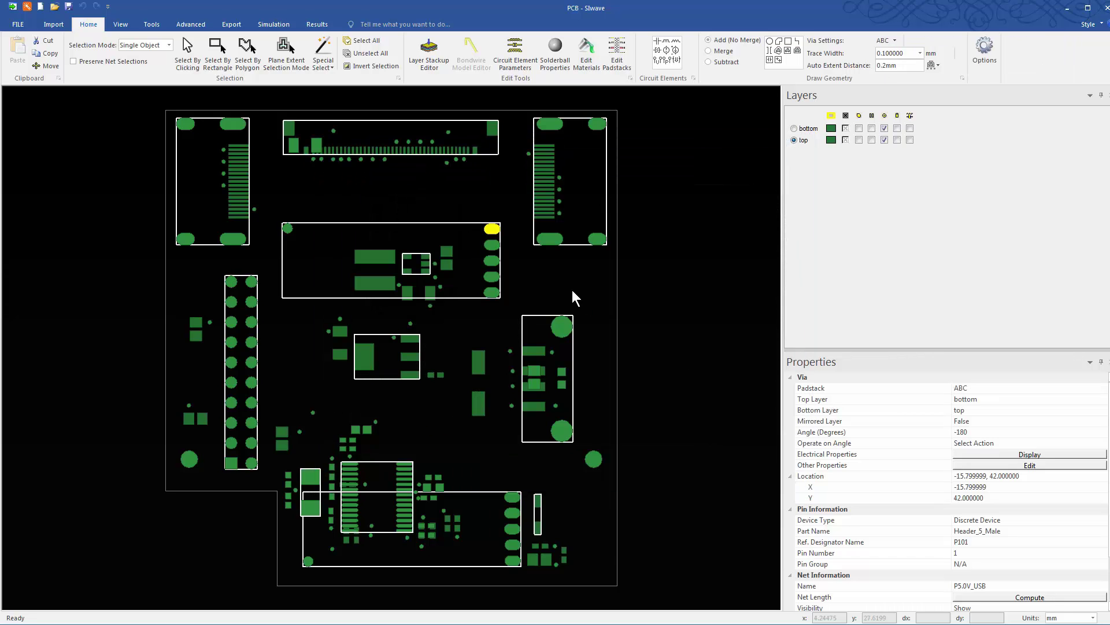
- Inspect the breakout header's pin 2–5 vias to confirm they use padstack ABC
key("Escape")
left_click(494, 246)
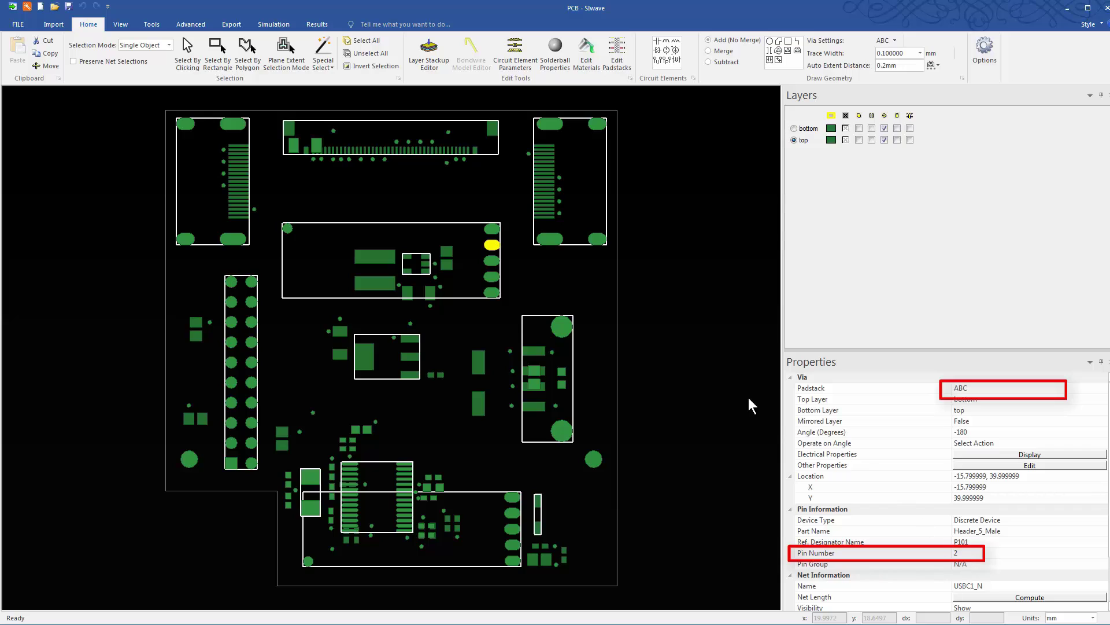
left_click(495, 261)
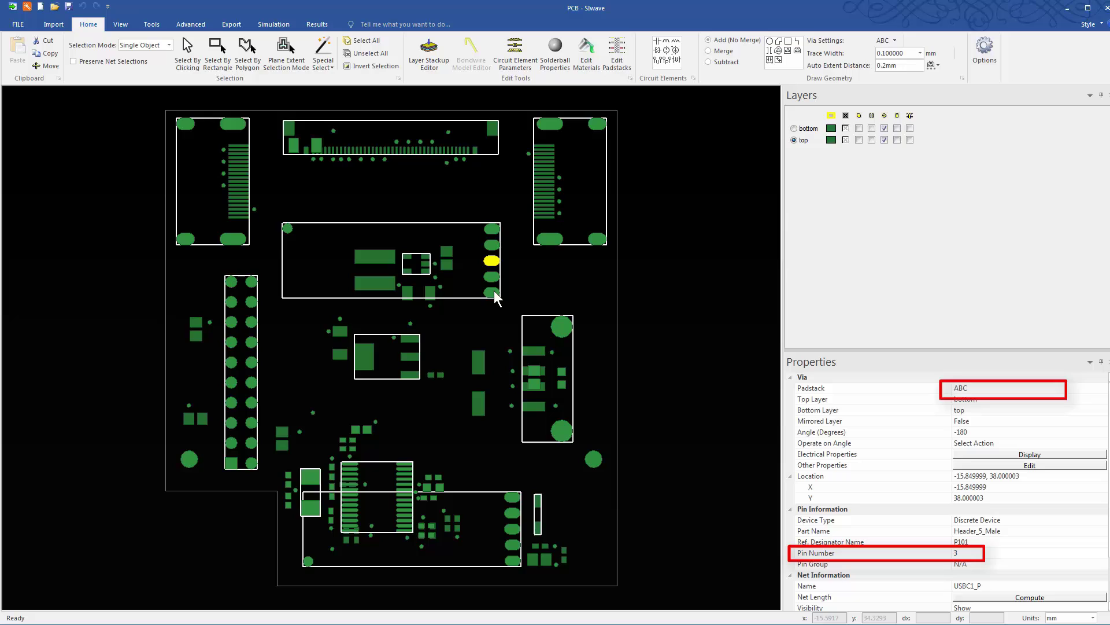
left_click(494, 279)
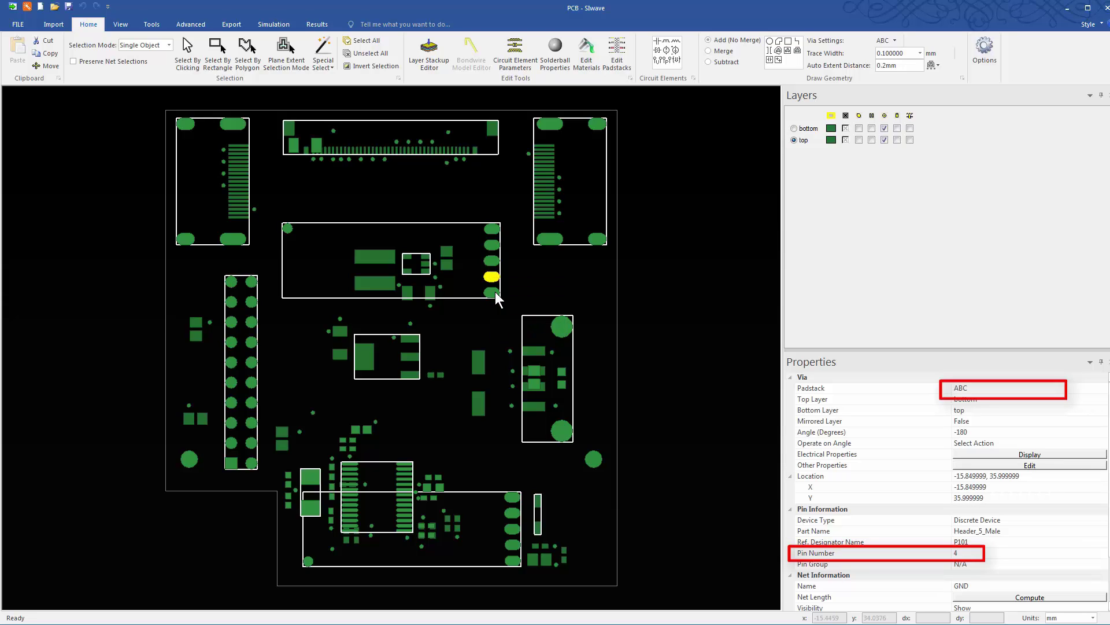
left_click(496, 292)
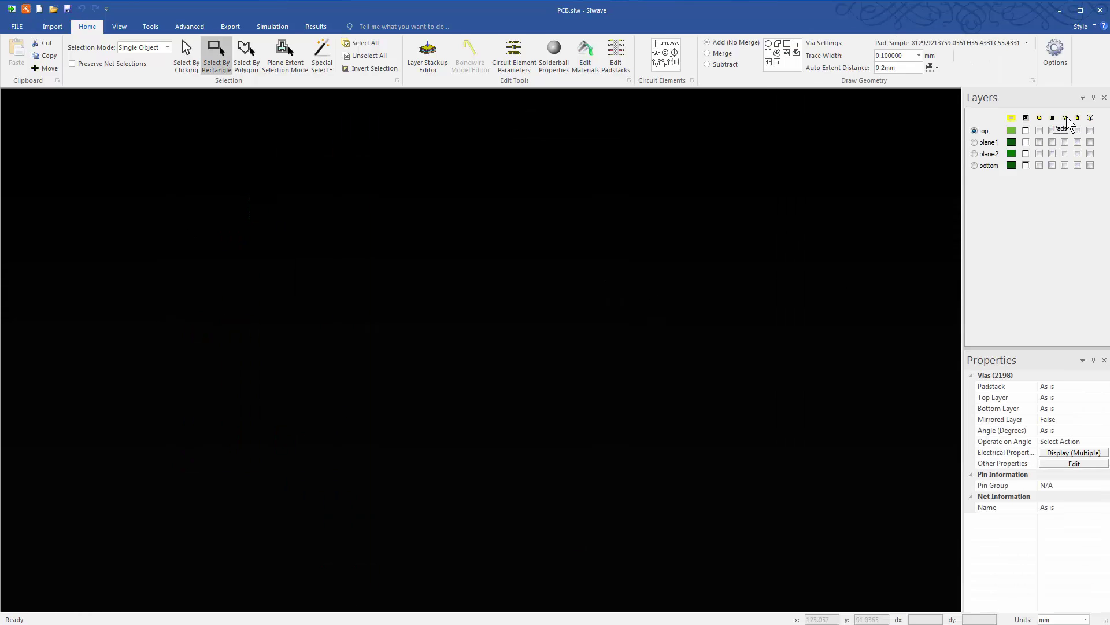
- Clear the via selection and select the main board header's first pin via
scroll(457, 107, "up", 4)
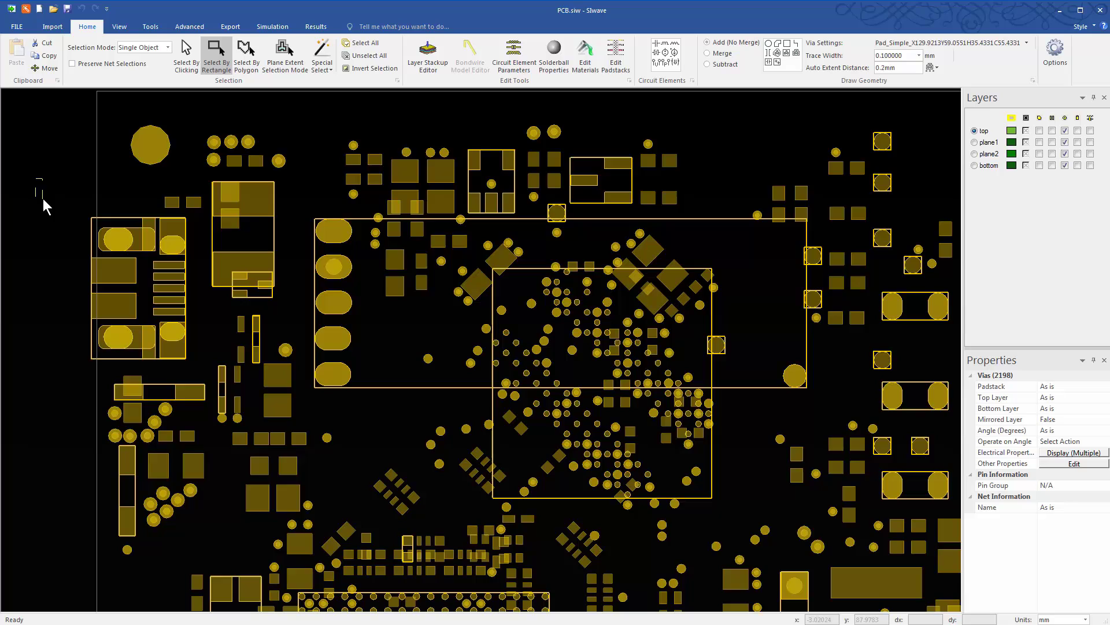
key("Escape")
left_click(331, 371)
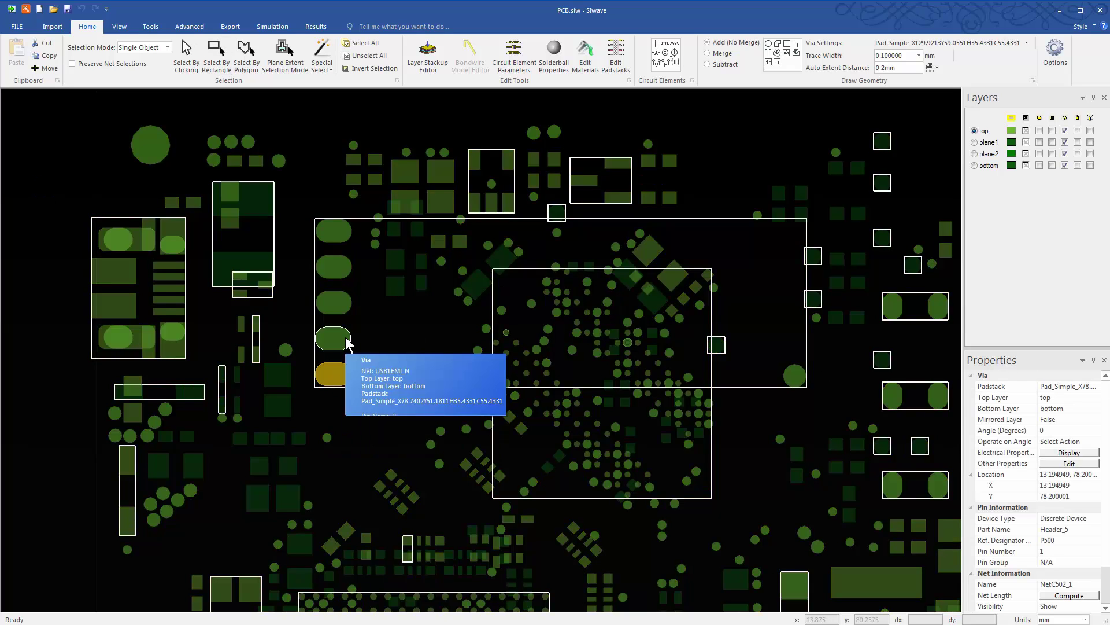
- Rename that via's padstack to XYZ in the Padstack Editor and apply it
mouse_move(347, 305)
mouse_move(345, 231)
mouse_move(346, 263)
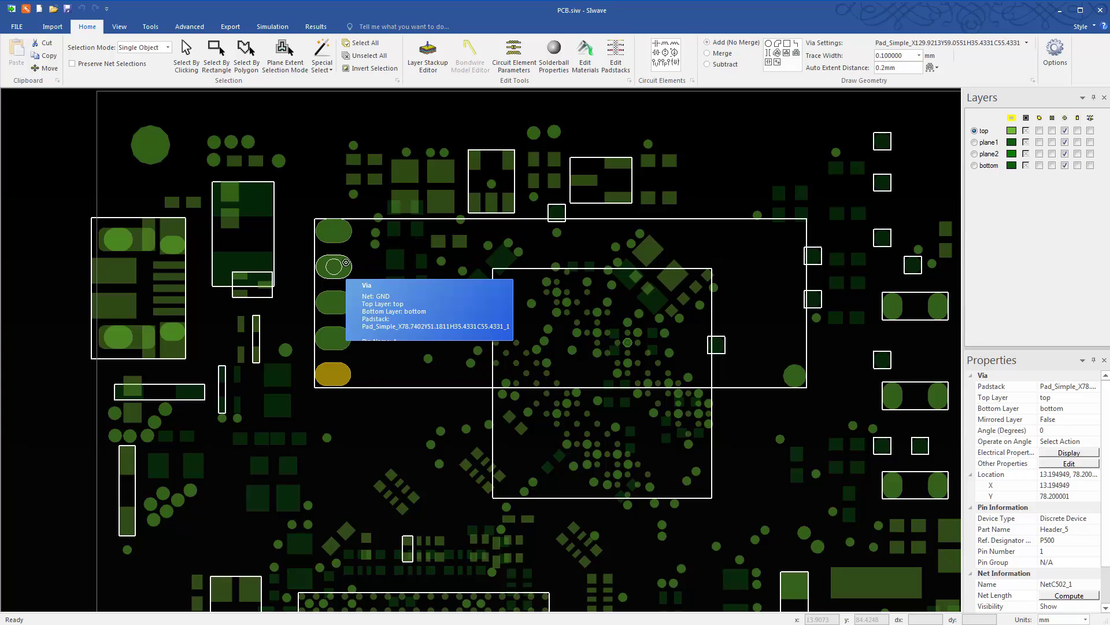
left_click(615, 67)
left_click(619, 109)
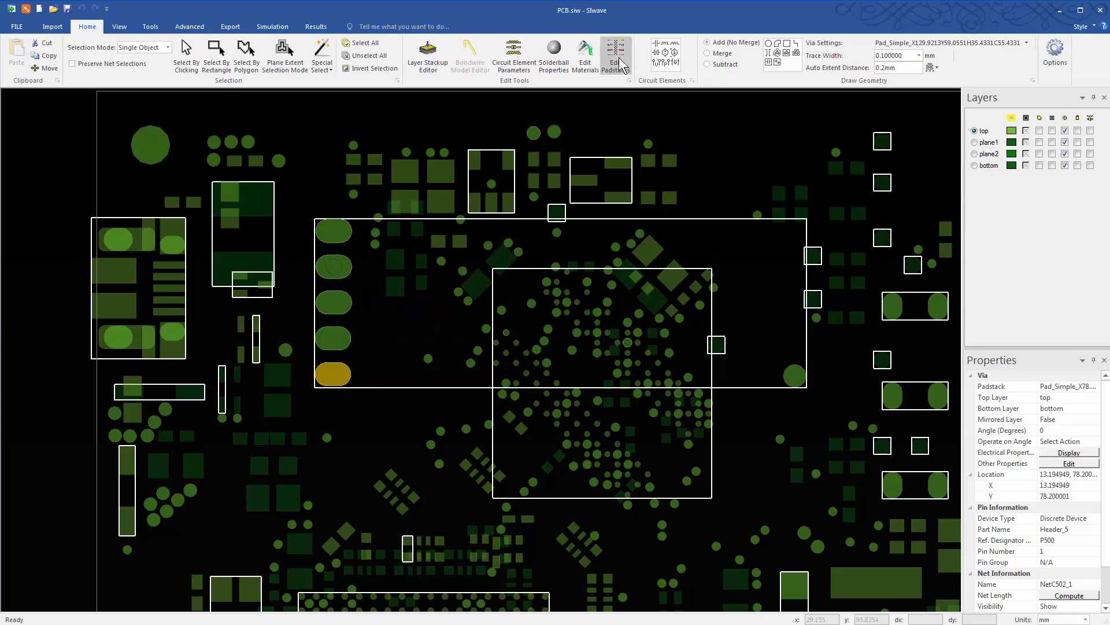
double_click(616, 181)
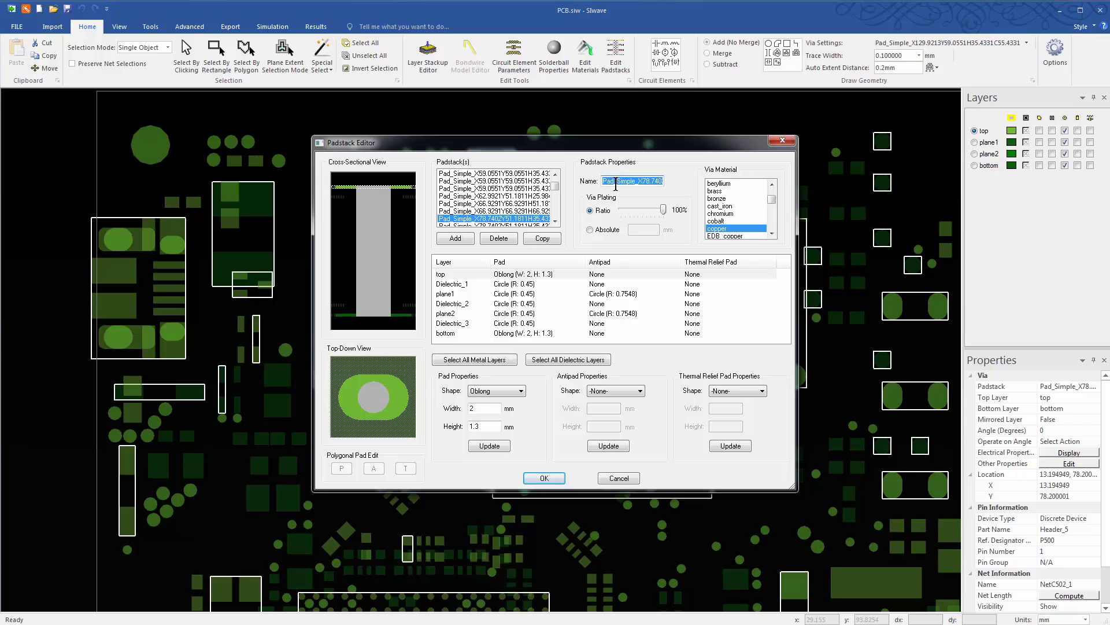
key("BackSpace")
type("XYZ")
left_click_drag(645, 147, 733, 139)
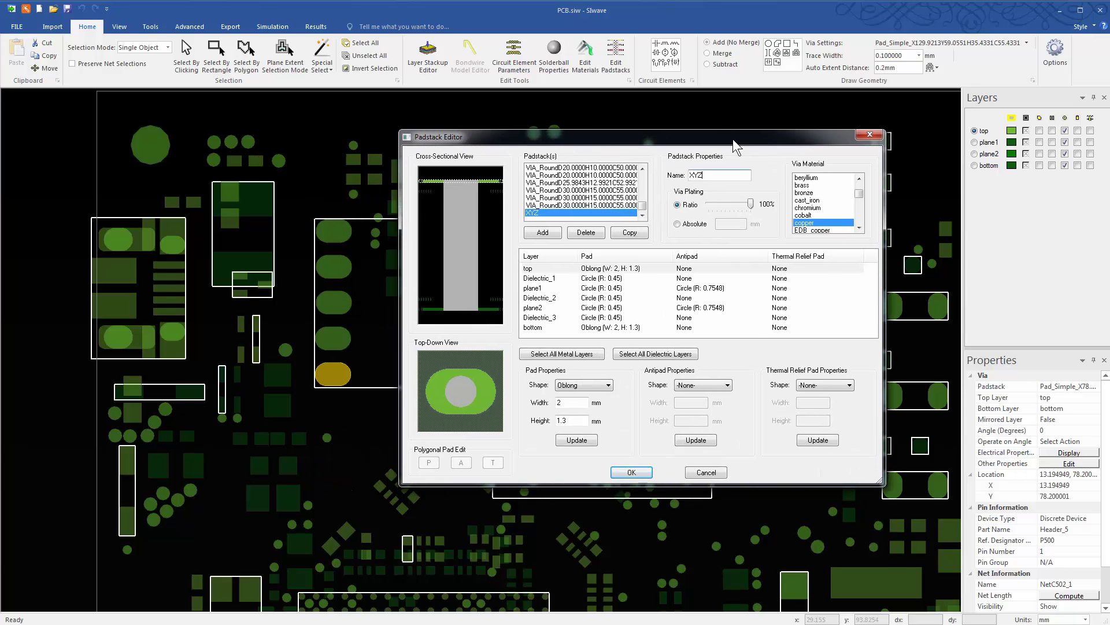
left_click(631, 473)
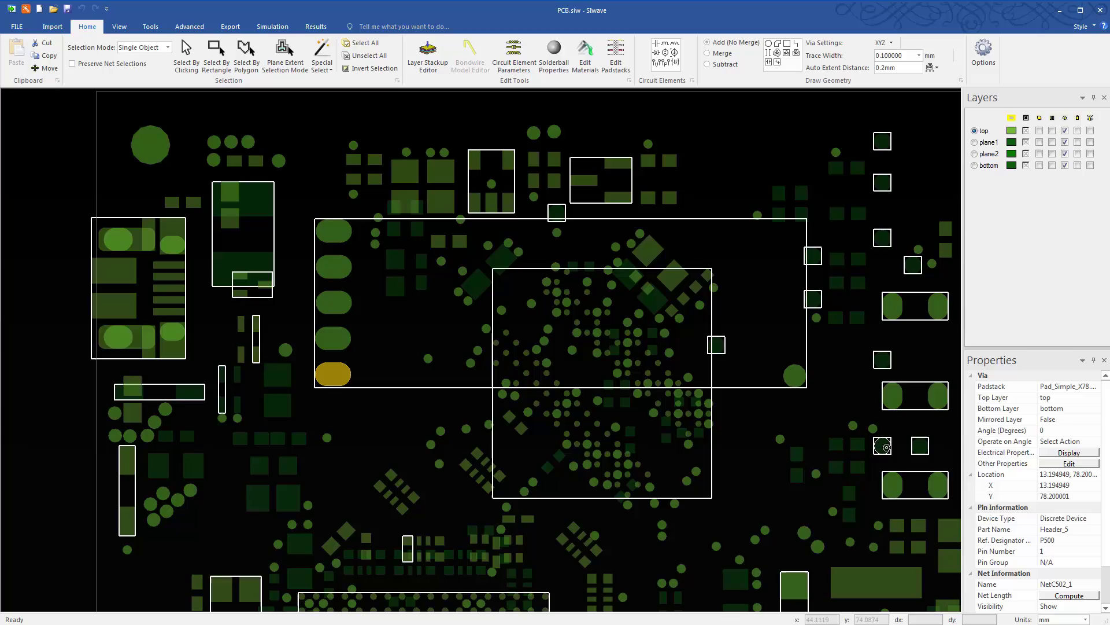
key("Escape")
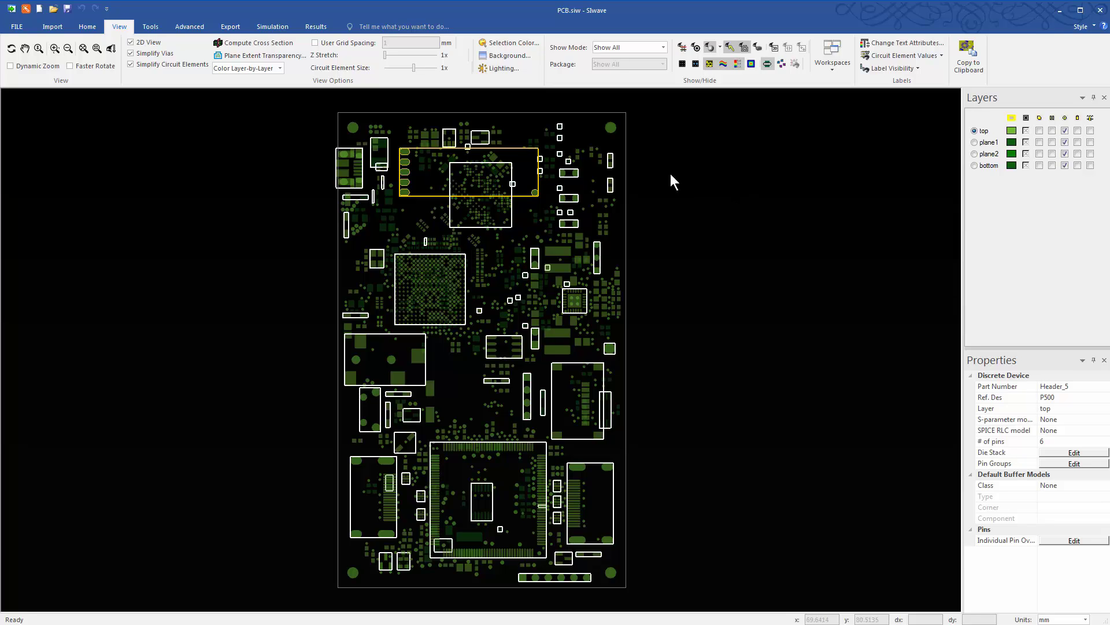
- With header P500 chosen, bring up the board design tools on the Tools ribbon
left_click(150, 26)
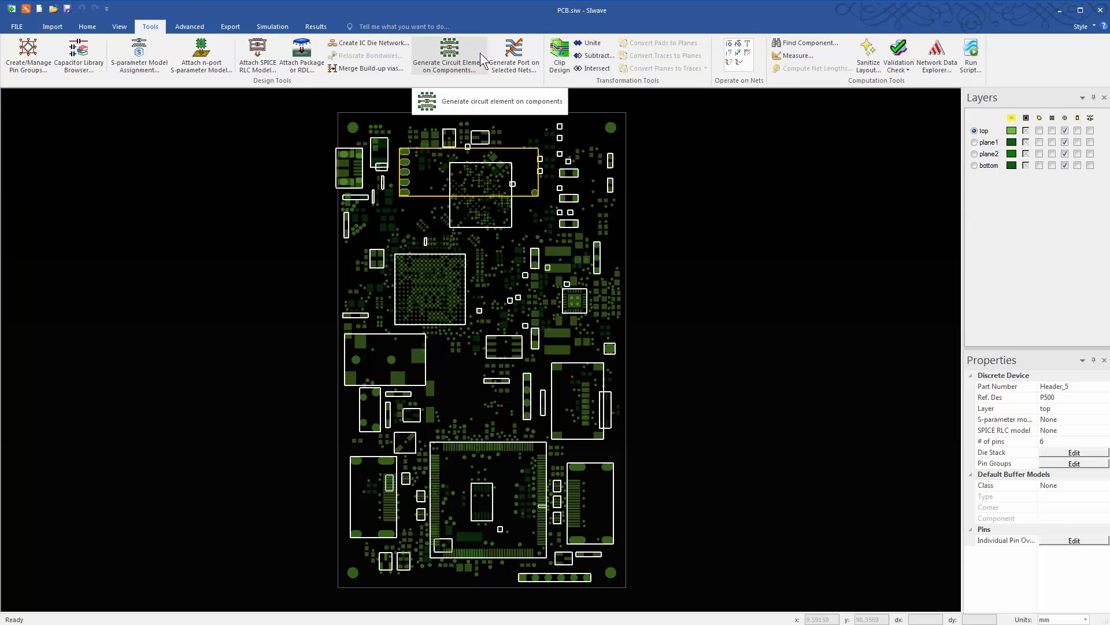
- Load break_out.siw as the package in the Attach Package or RDL dialog
left_click(298, 61)
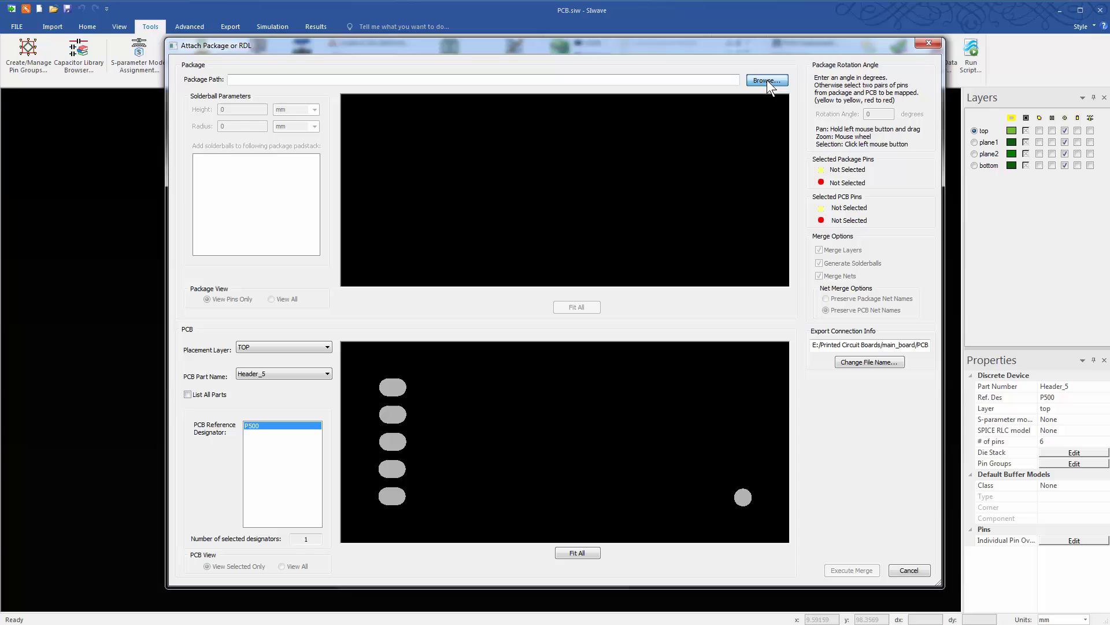
left_click(767, 80)
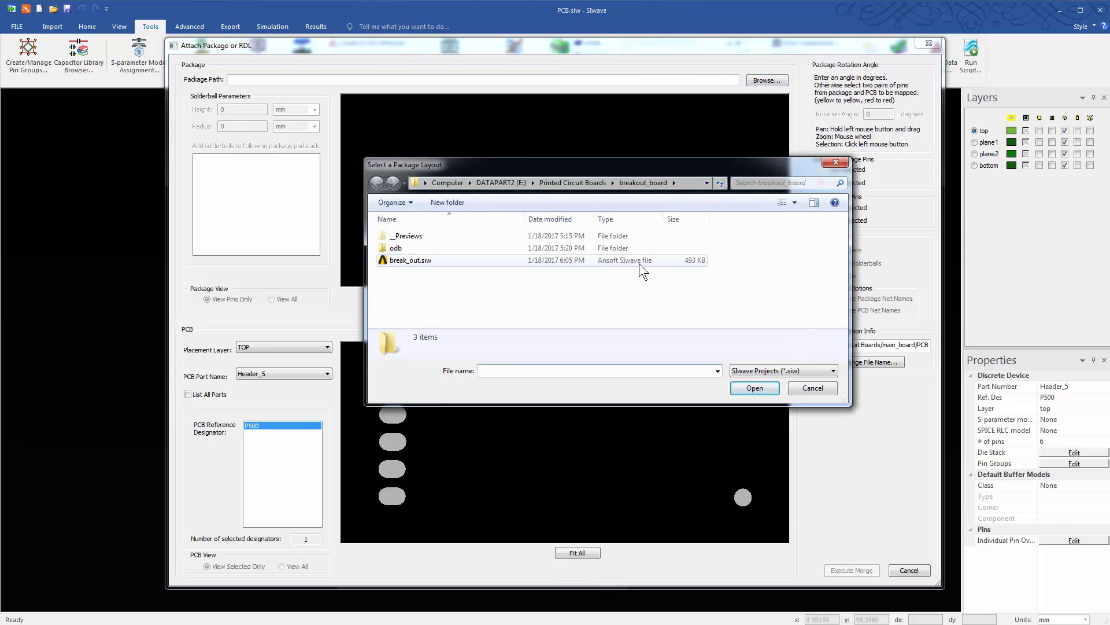
left_click(639, 263)
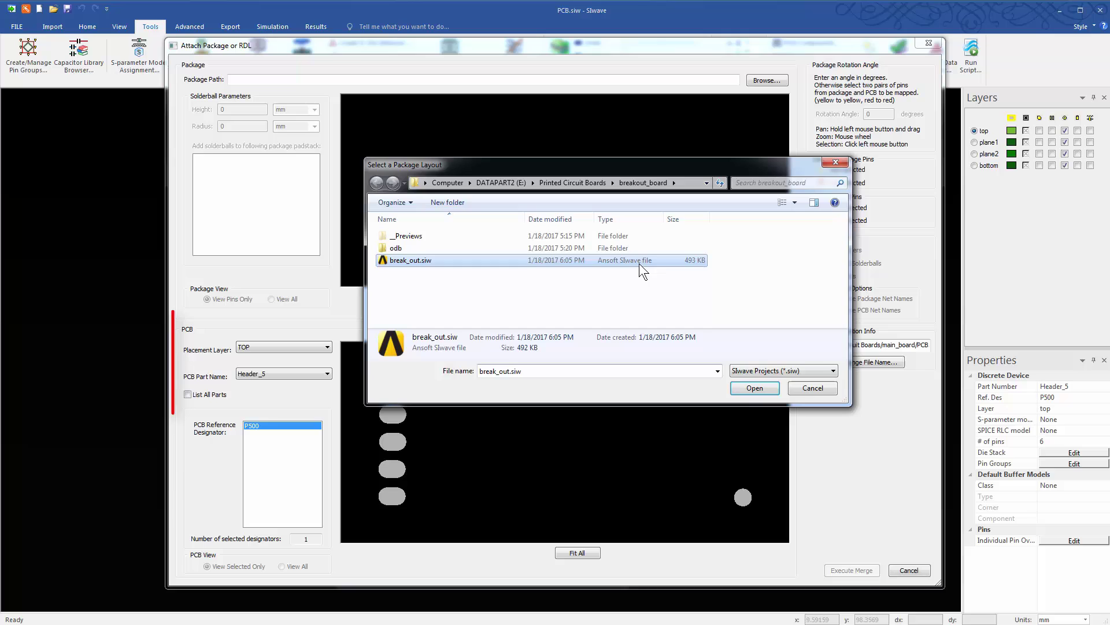
left_click(745, 390)
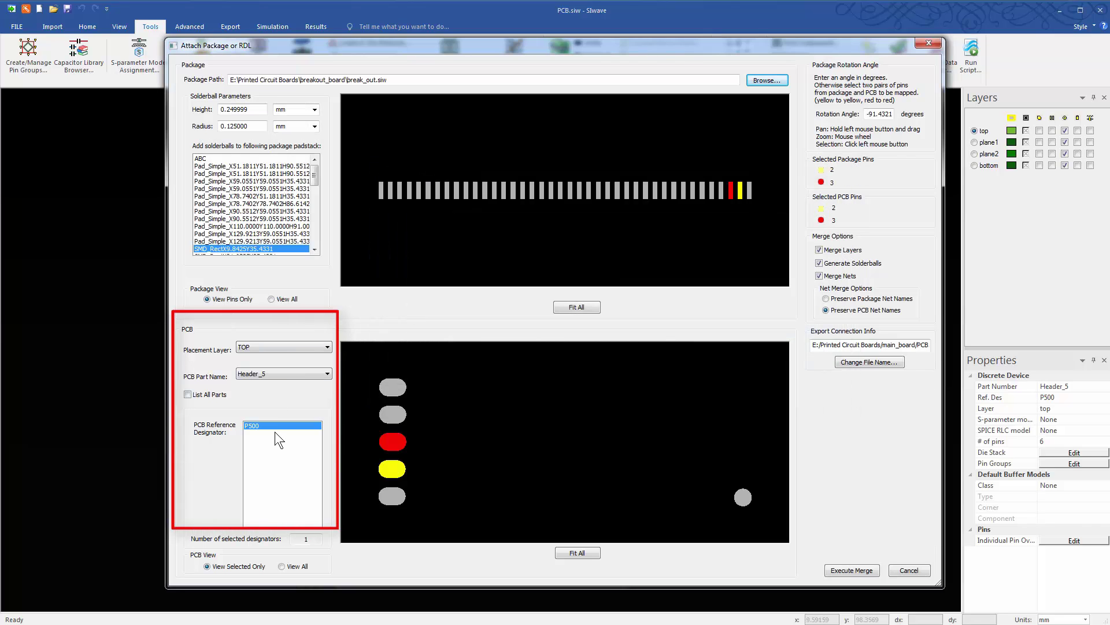
- Use ABC solderballs, map package pins 1–2 to header P500 pins 1–2, and execute the merge
left_click(203, 160)
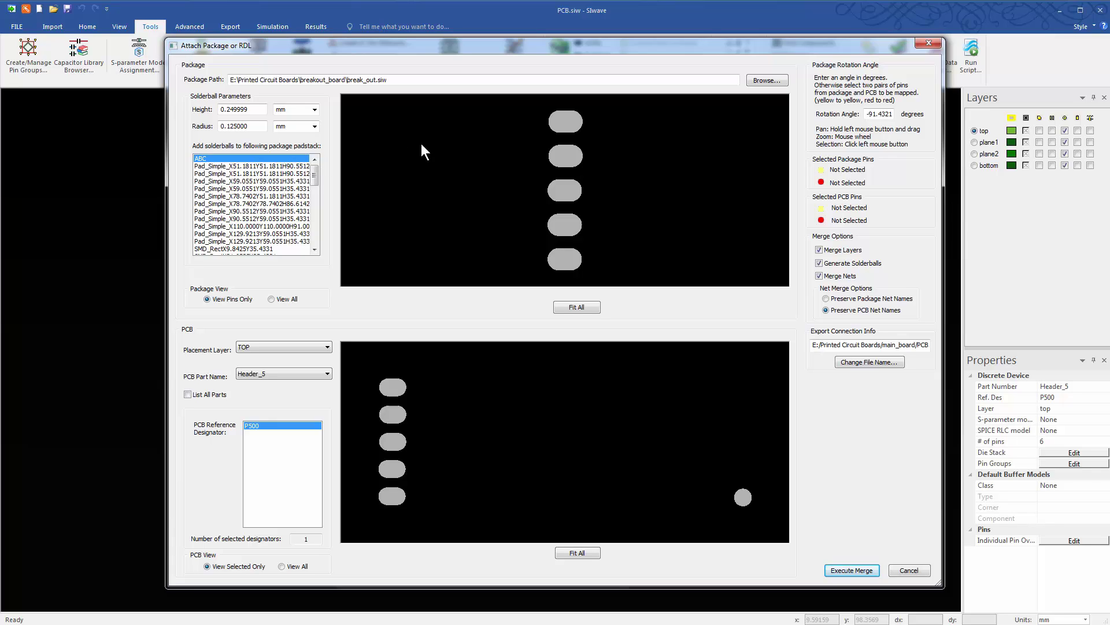
left_click(579, 121)
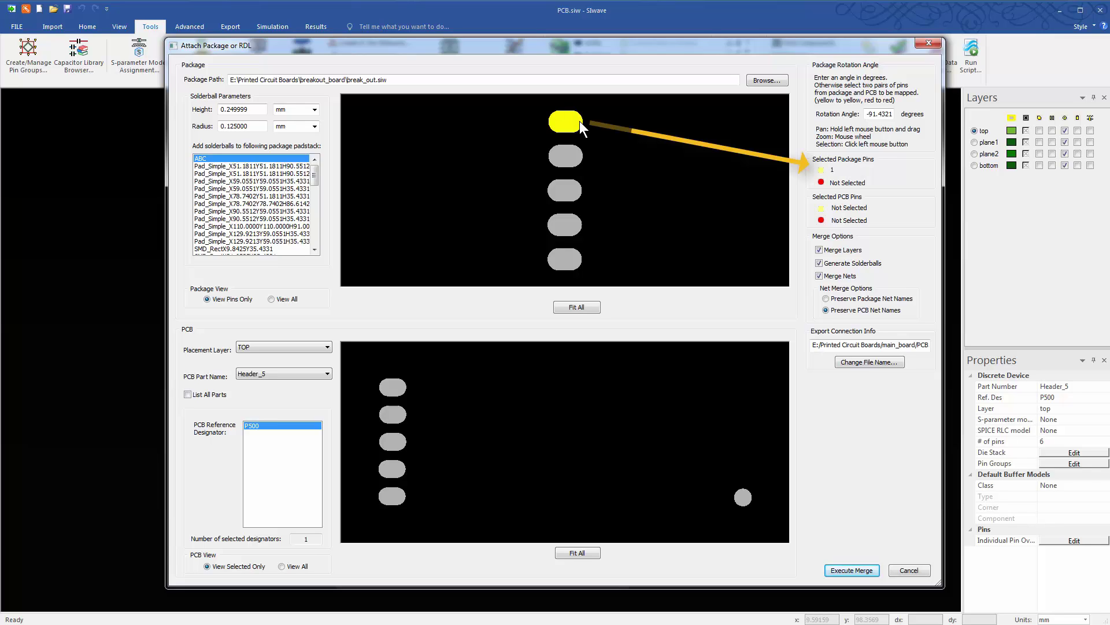
left_click(577, 155)
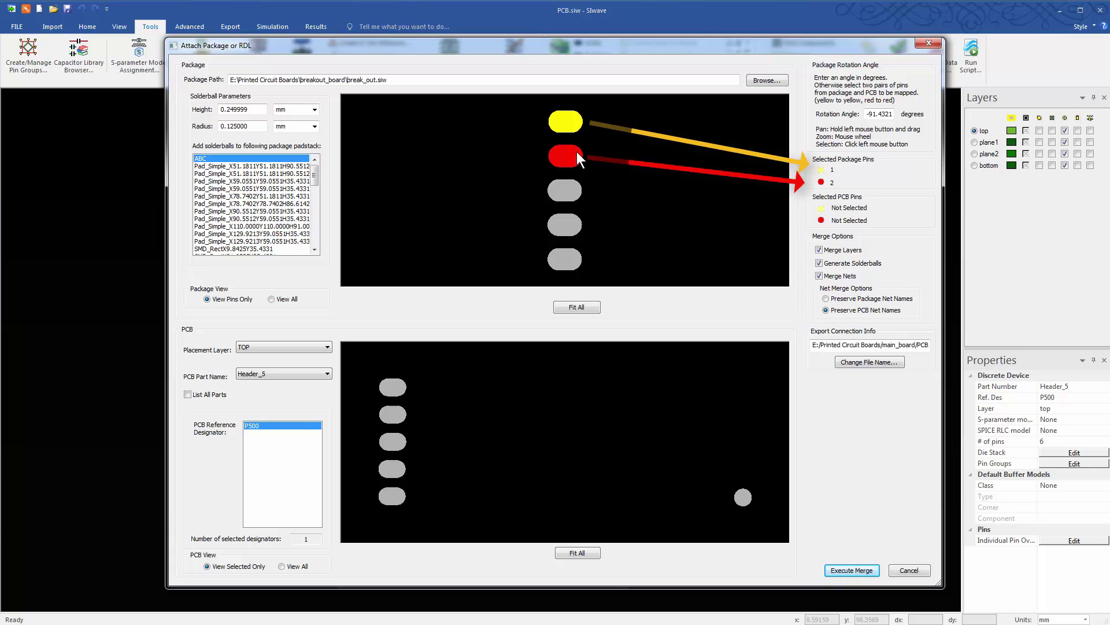
left_click(400, 496)
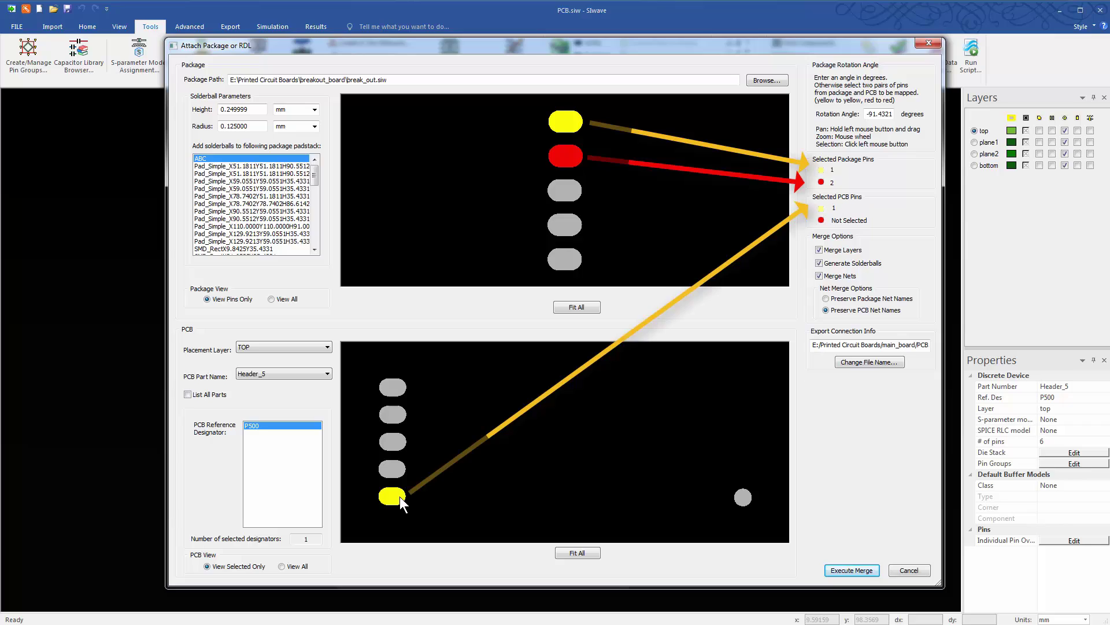
left_click(404, 466)
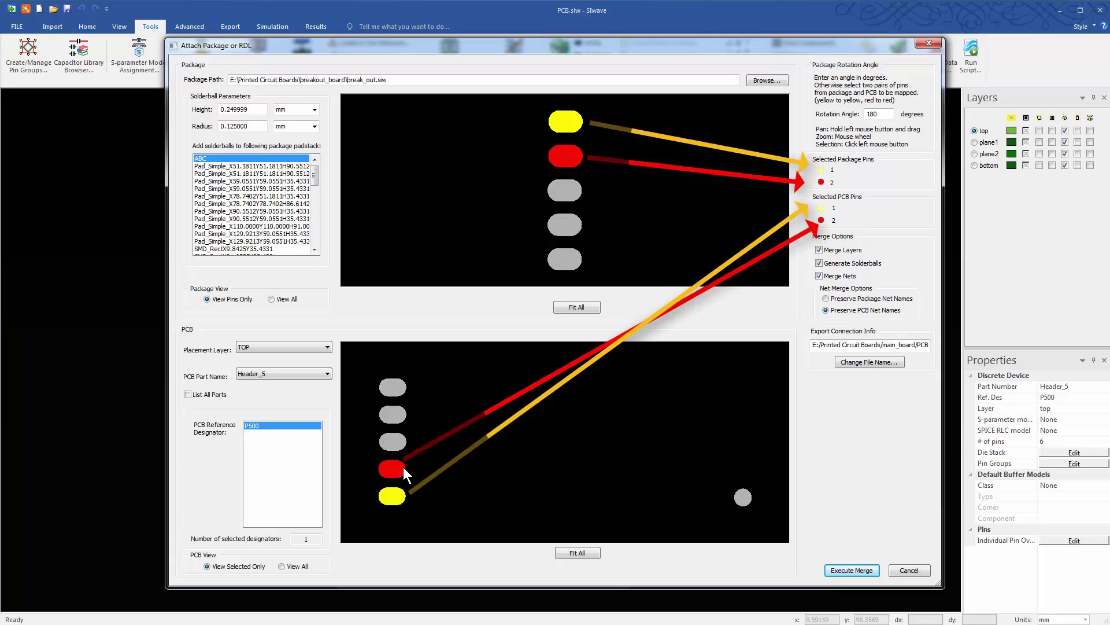
left_click(856, 570)
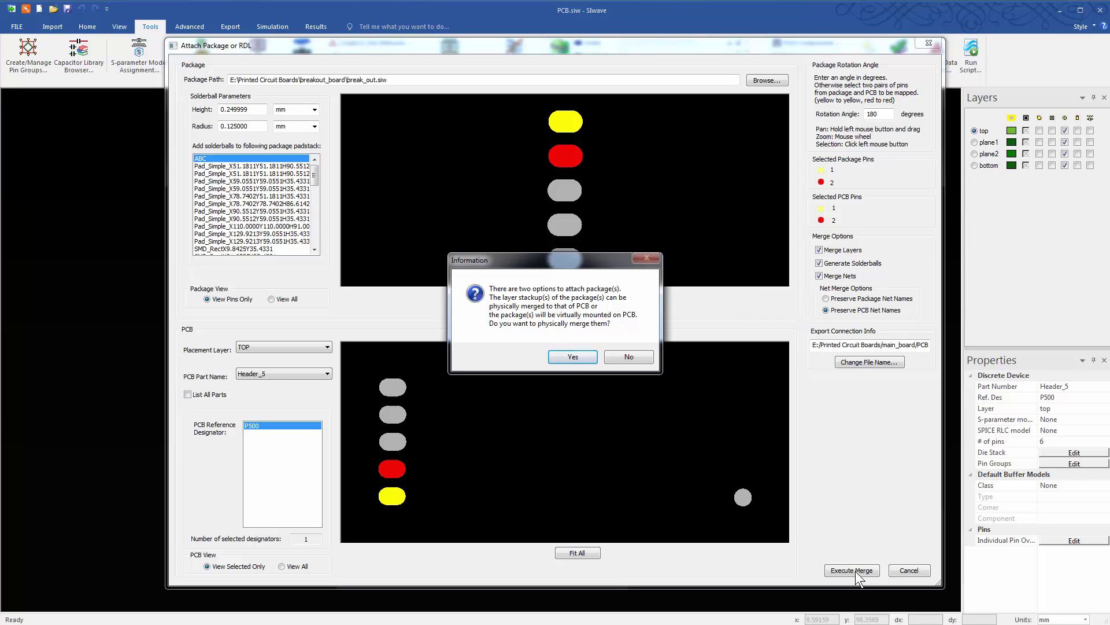
left_click(572, 358)
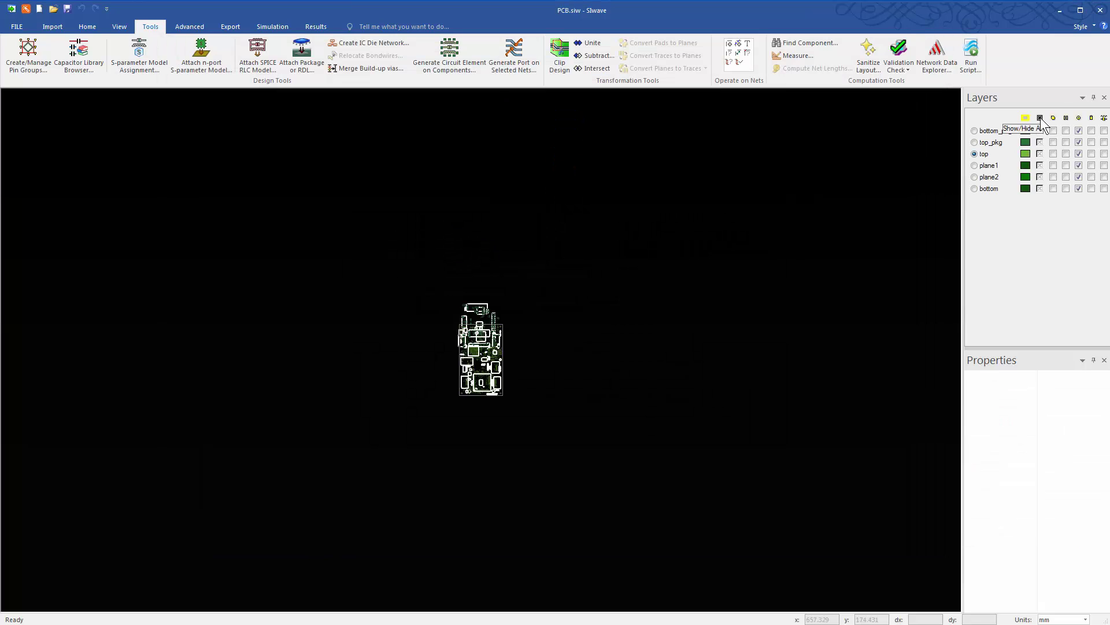
left_click(1092, 118)
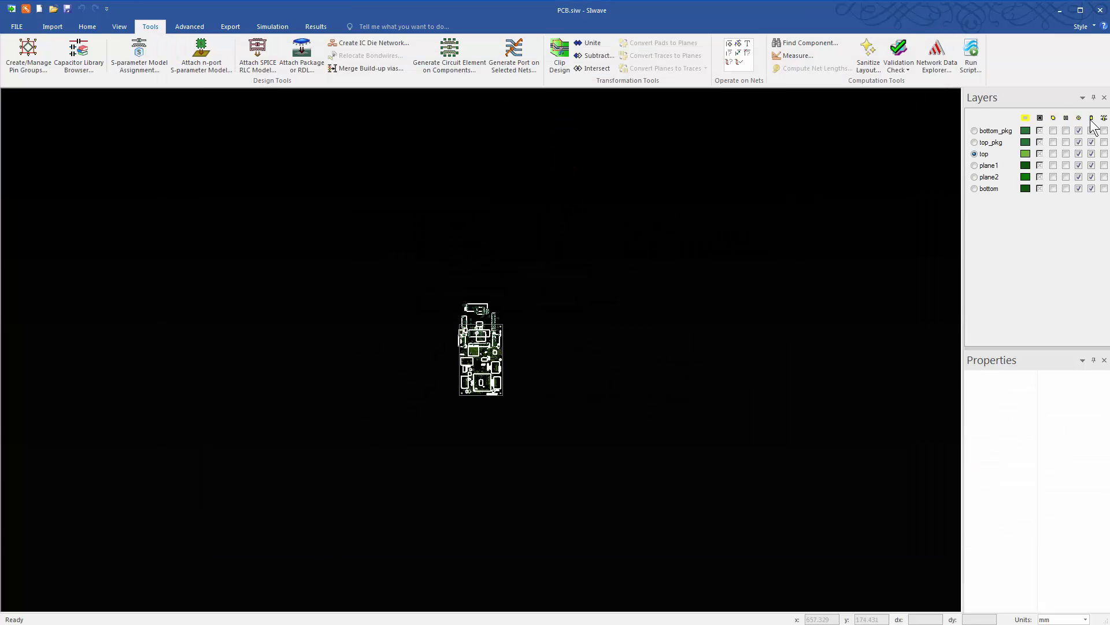
left_click(120, 27)
left_click(87, 26)
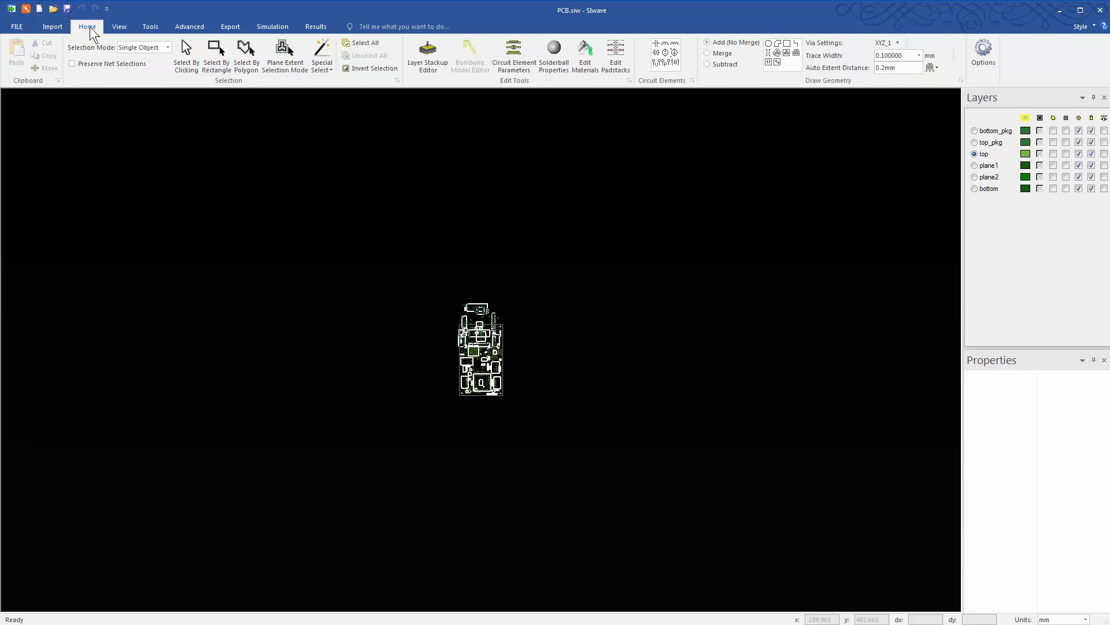
left_click(217, 52)
left_click_drag(395, 245, 575, 449)
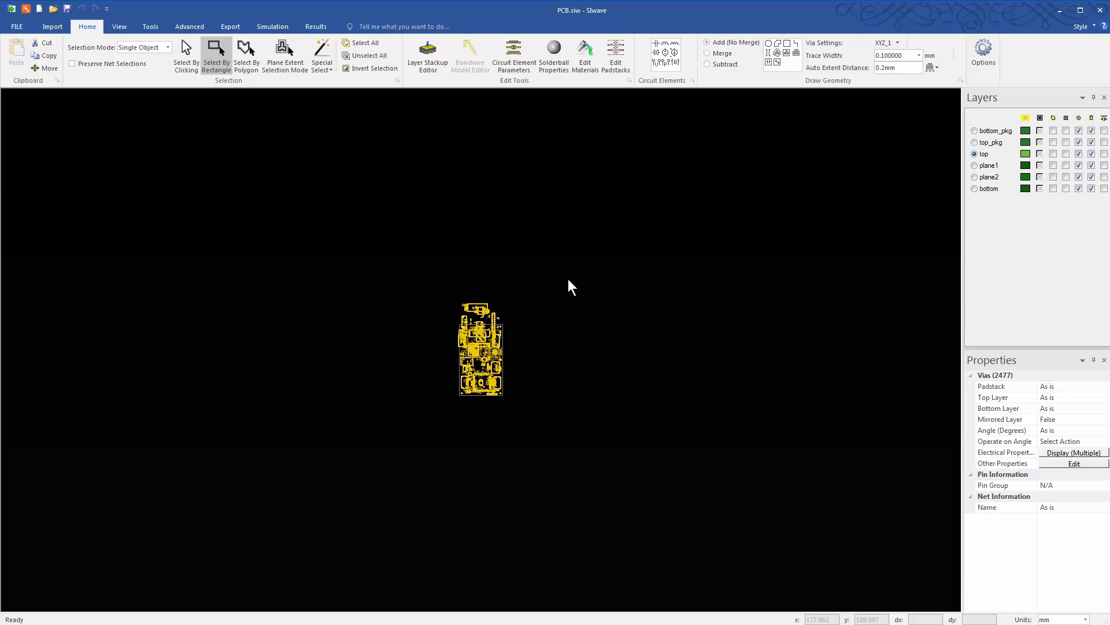
key("ctrl+d")
key("alt")
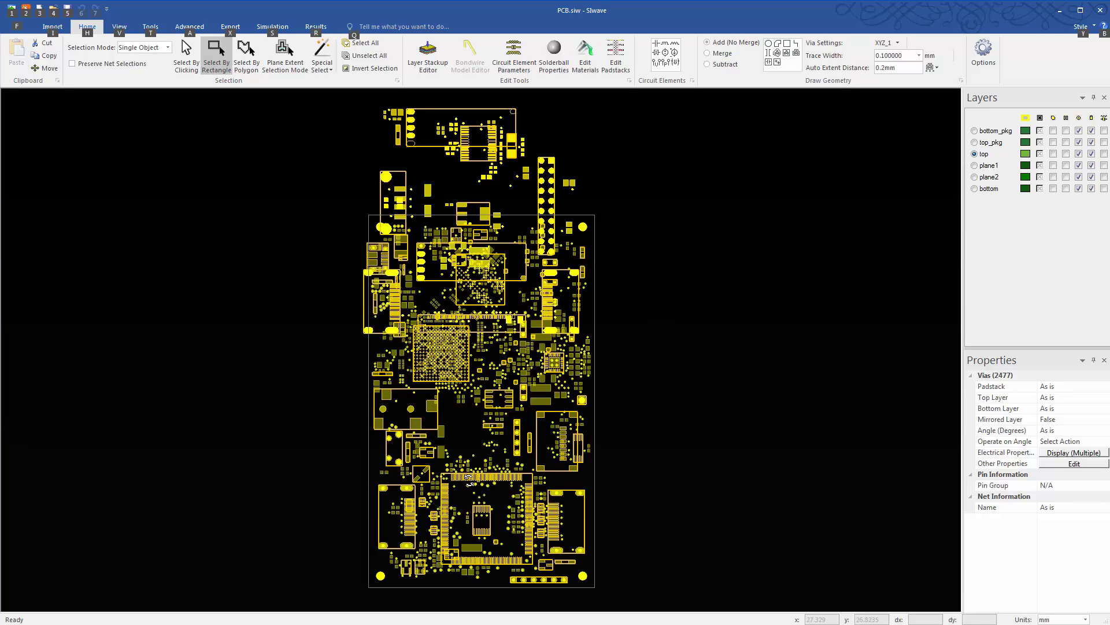
left_click_drag(469, 478, 682, 324)
scroll(550, 296, "up", 5)
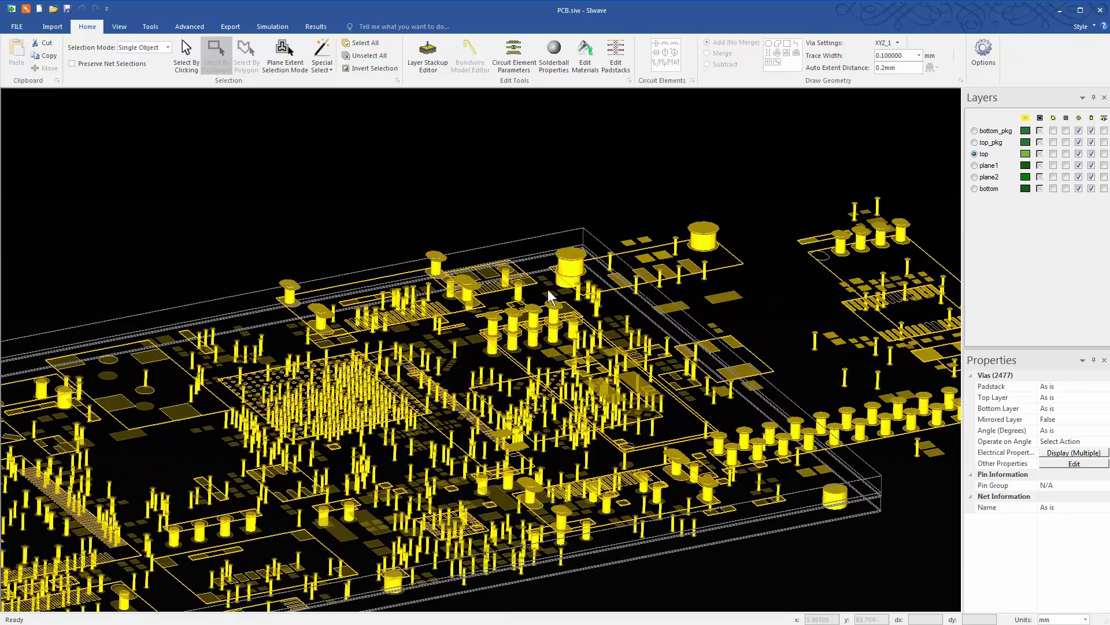
scroll(550, 296, "up", 5)
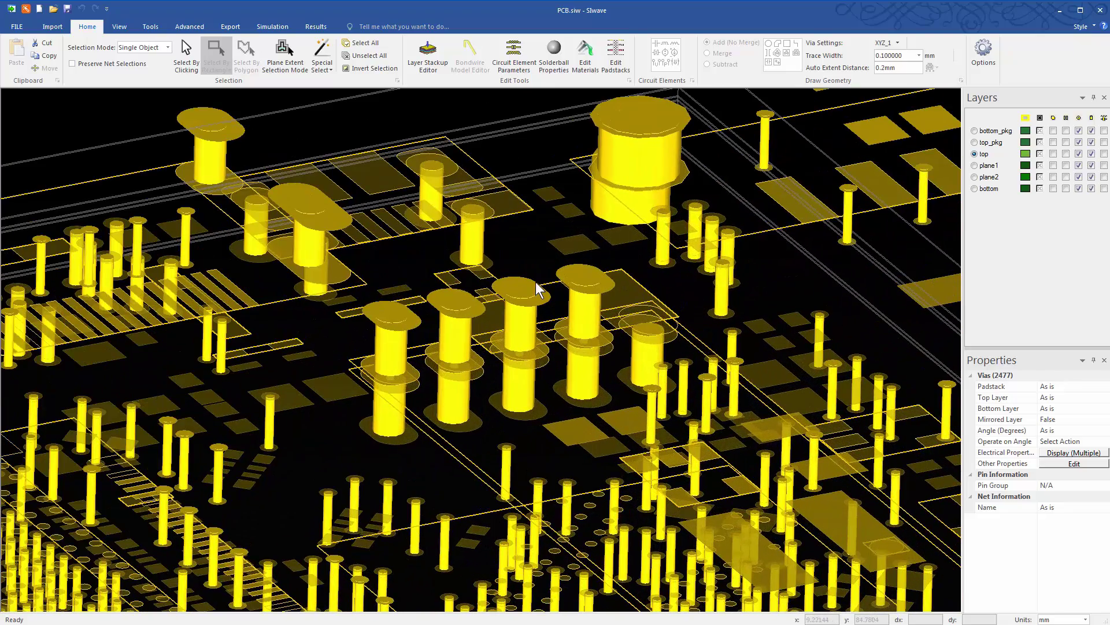
mouse_move(580, 347)
left_mouse_down()
mouse_move(556, 358)
mouse_move(581, 366)
mouse_move(602, 350)
left_mouse_up()
scroll(595, 341, "up", 2)
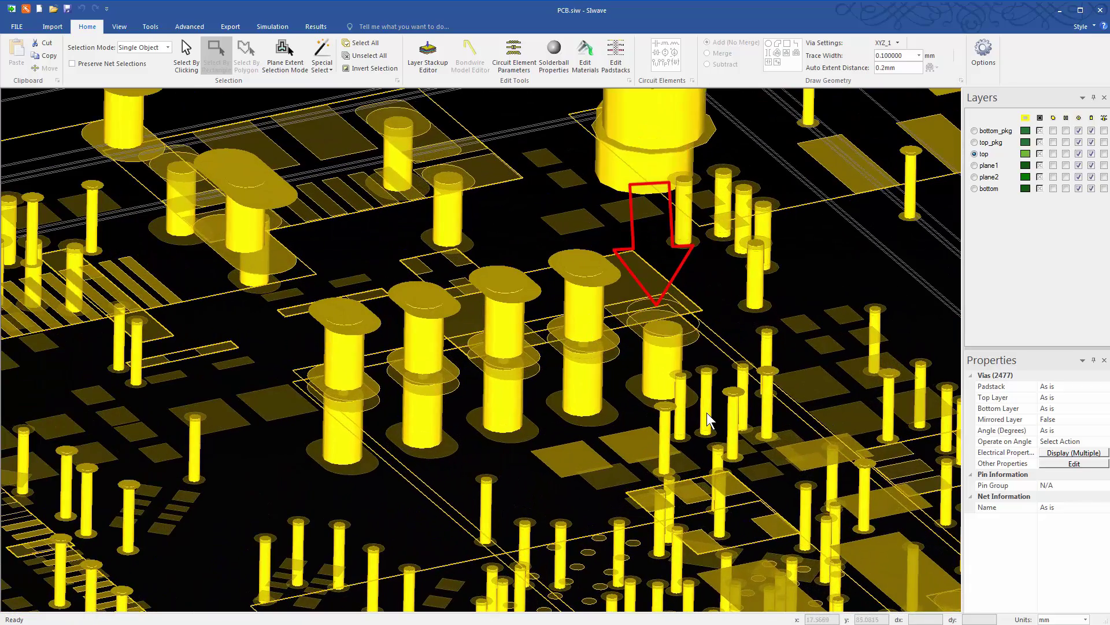
- Show the DUMMY_P500 net's via in 3D, then read the stacked vias' net information
left_click(120, 26)
left_click(830, 58)
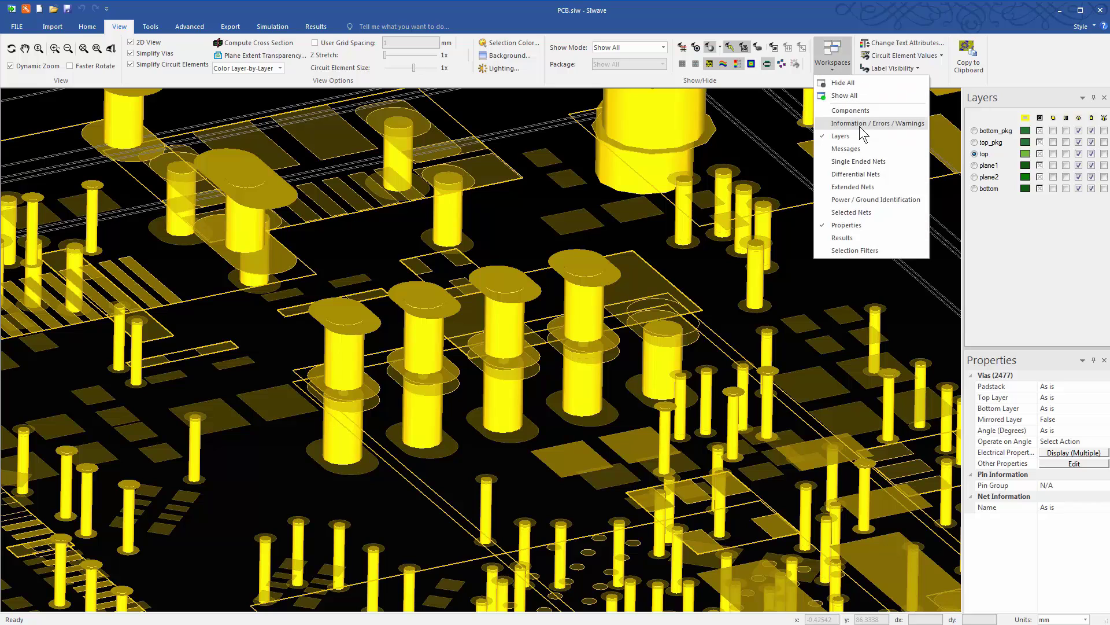
left_click(866, 162)
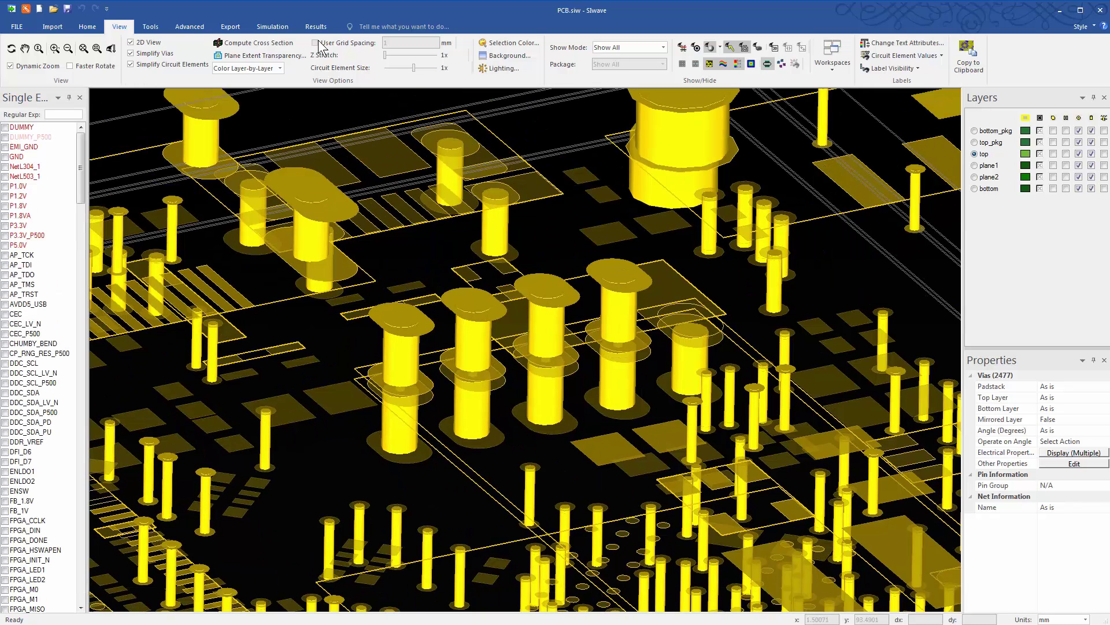
left_click(13, 137)
right_click(14, 141)
left_click(26, 182)
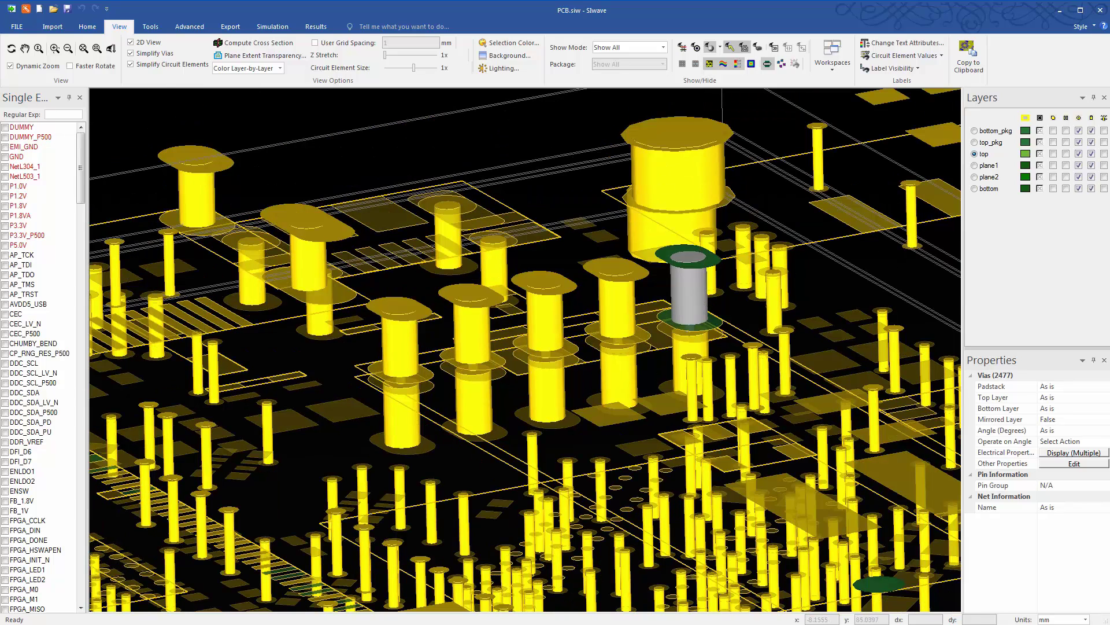
left_click(87, 26)
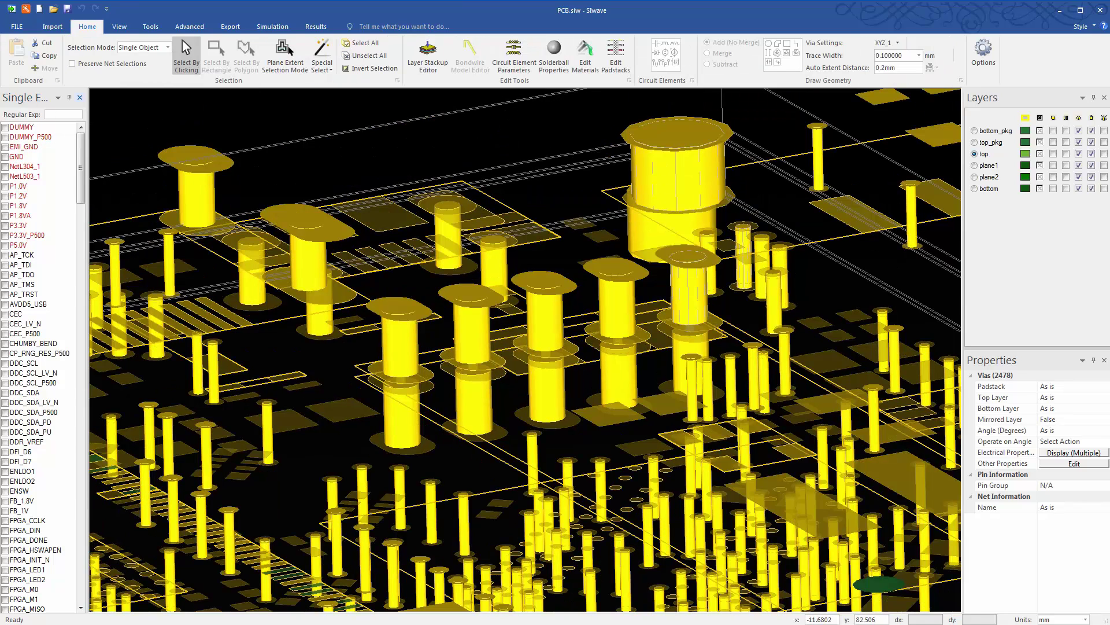
left_click(80, 97)
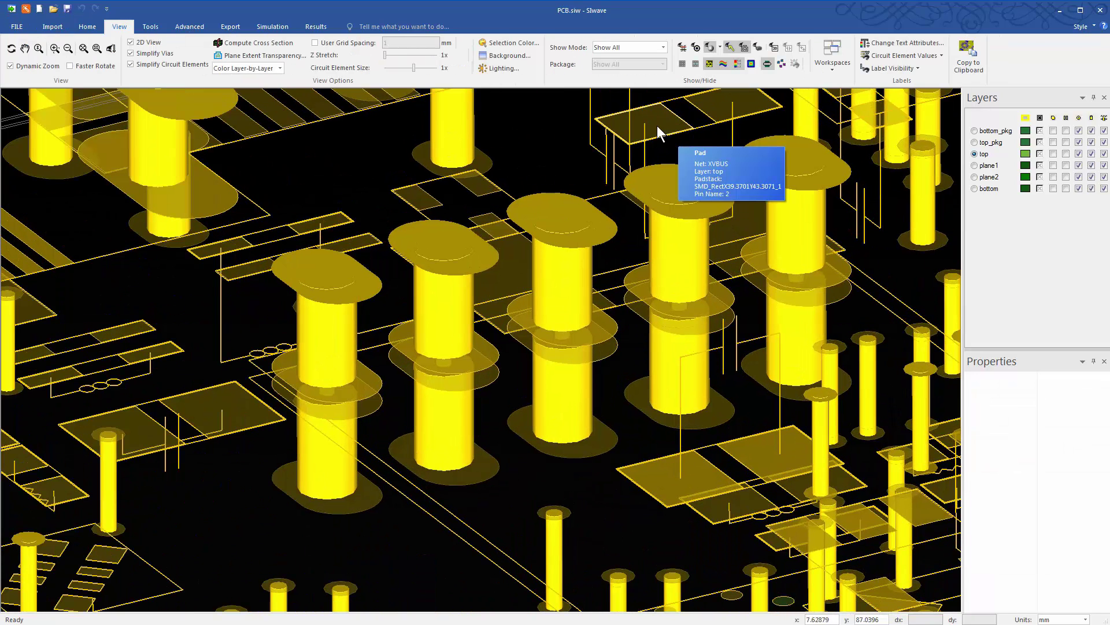
mouse_move(365, 394)
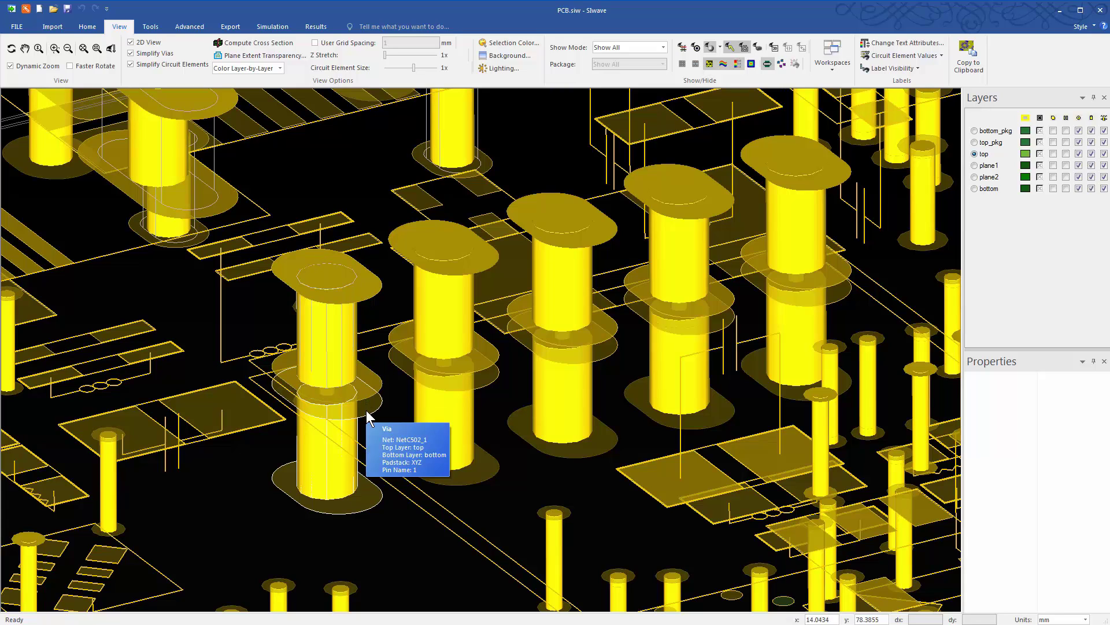
mouse_move(488, 362)
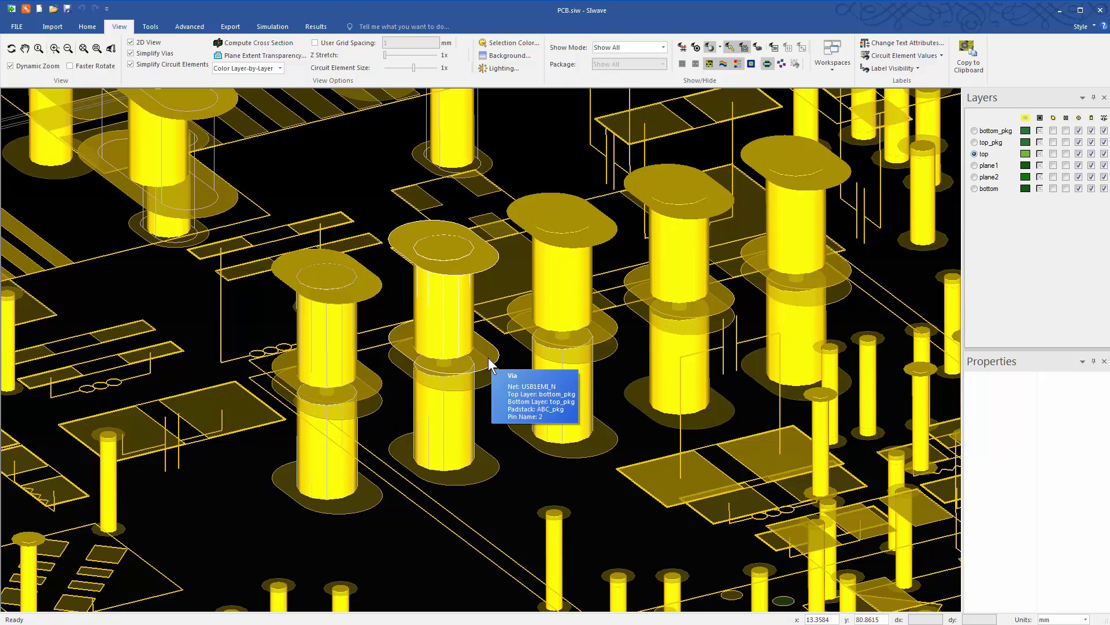
mouse_move(492, 385)
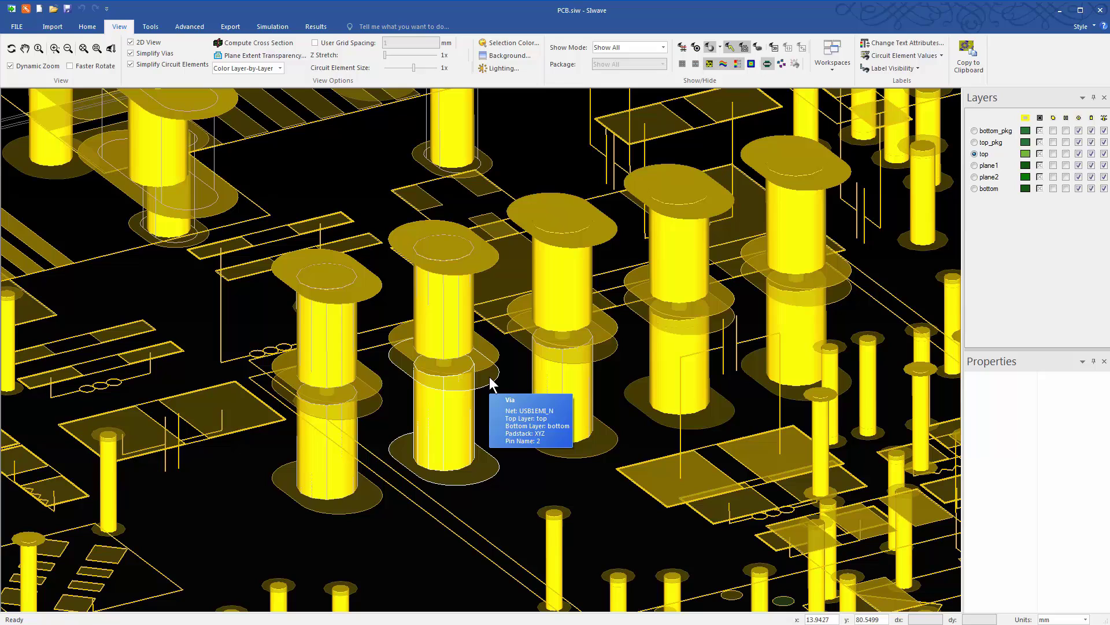
mouse_move(579, 348)
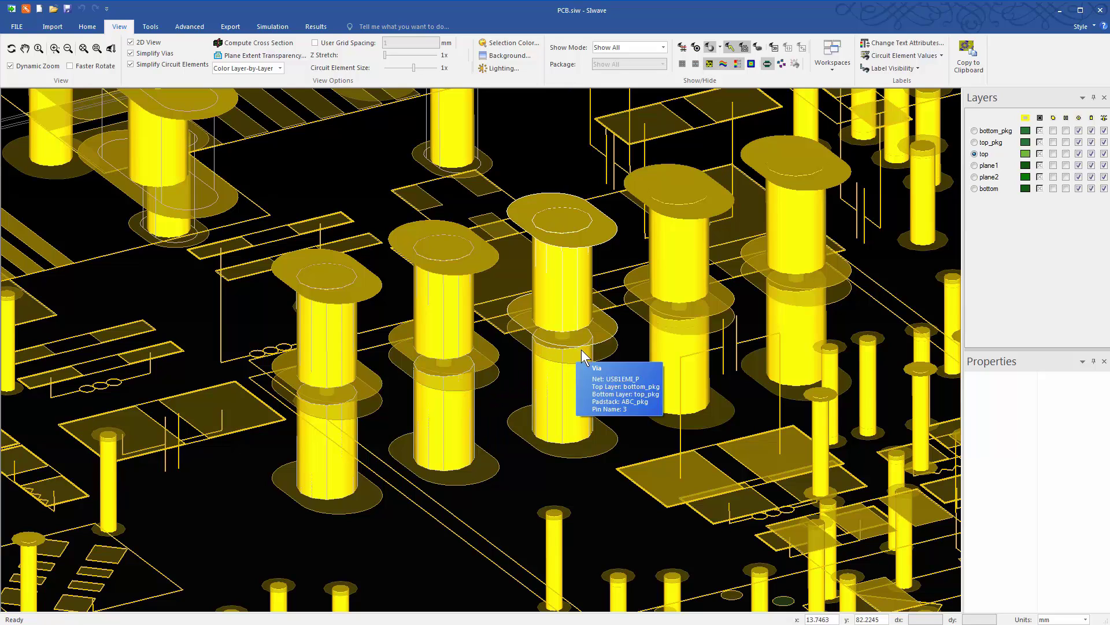
- Make plane2, plane1, top, top_pkg and bottom_pkg layers visible again
mouse_move(698, 314)
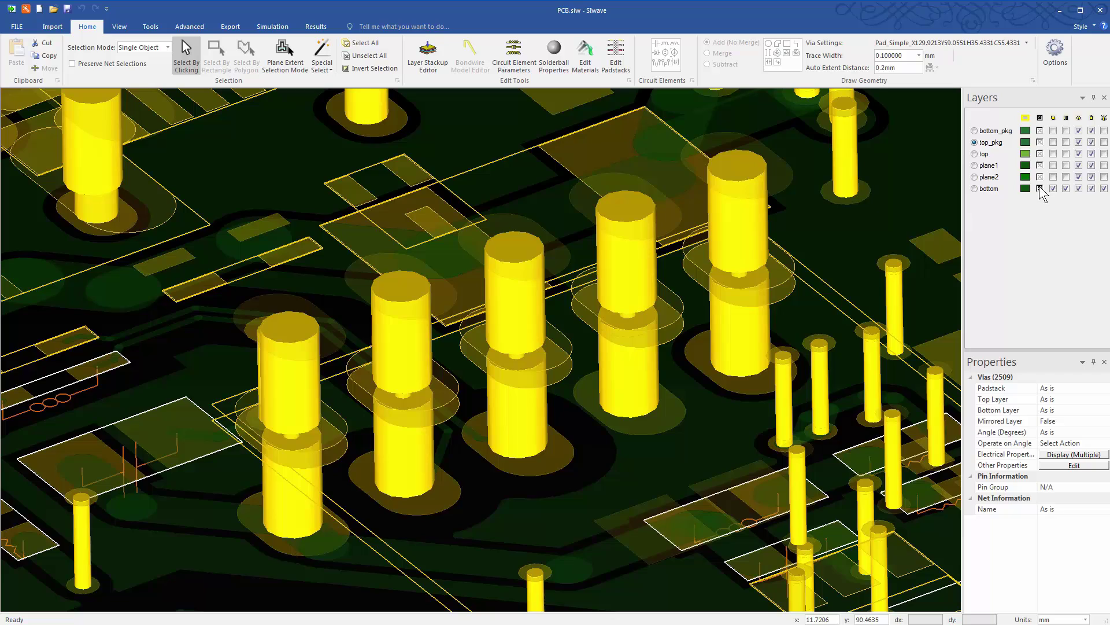
left_click(1040, 177)
left_click(1040, 166)
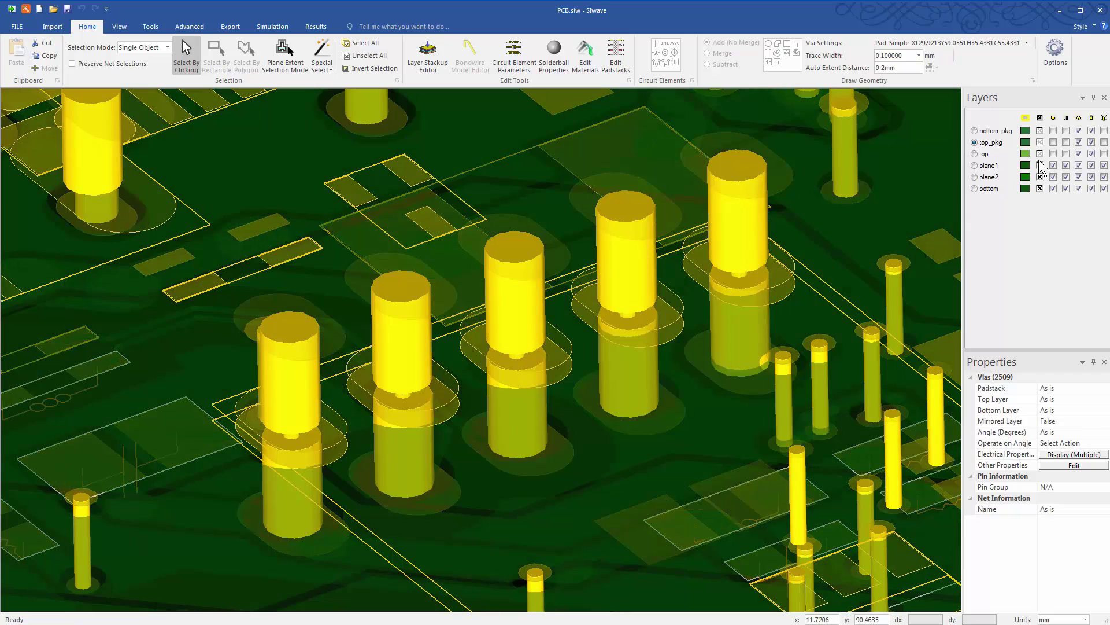
left_click(1039, 154)
left_click(1040, 142)
left_click(1040, 130)
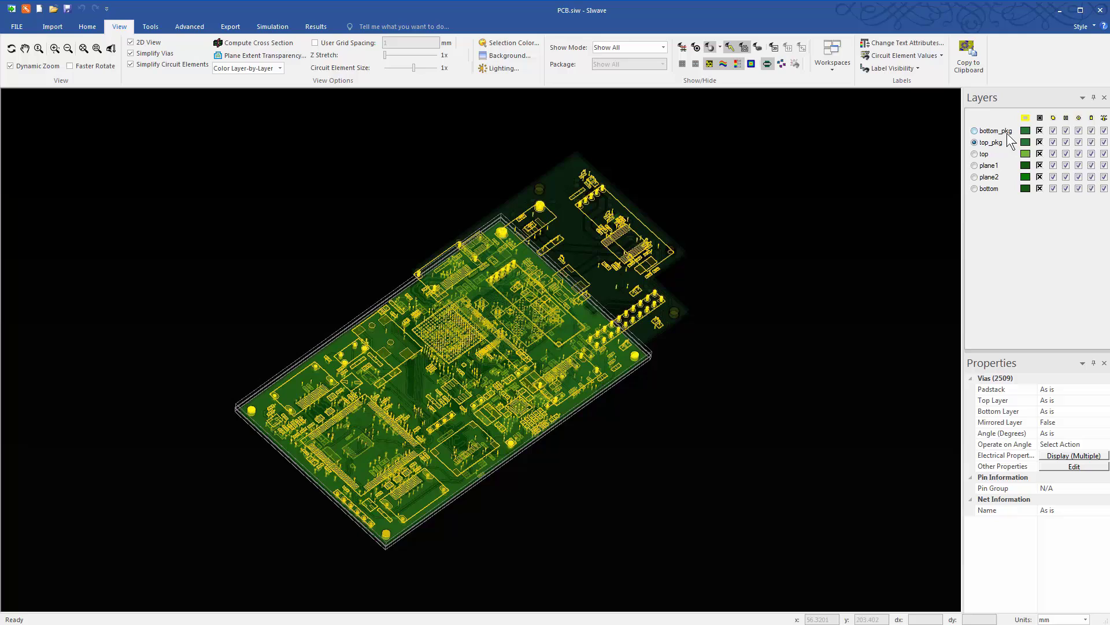
- Lower the bottom_pkg layer translucency to 49 and orbit the board to an angled view
double_click(996, 130)
left_click_drag(612, 316, 571, 312)
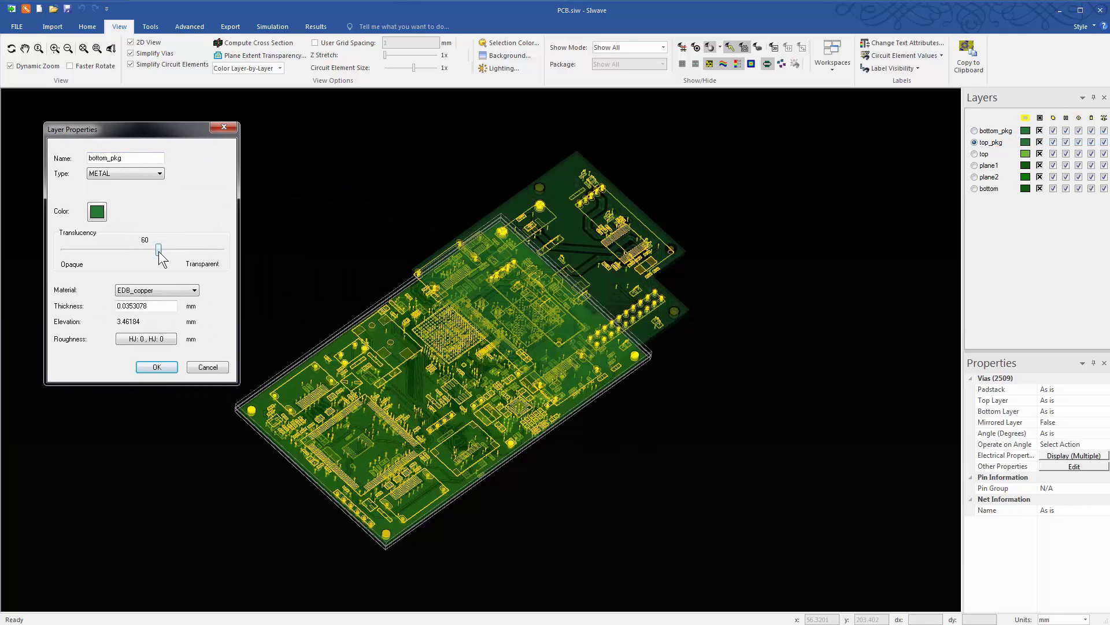
left_click_drag(159, 254, 142, 255)
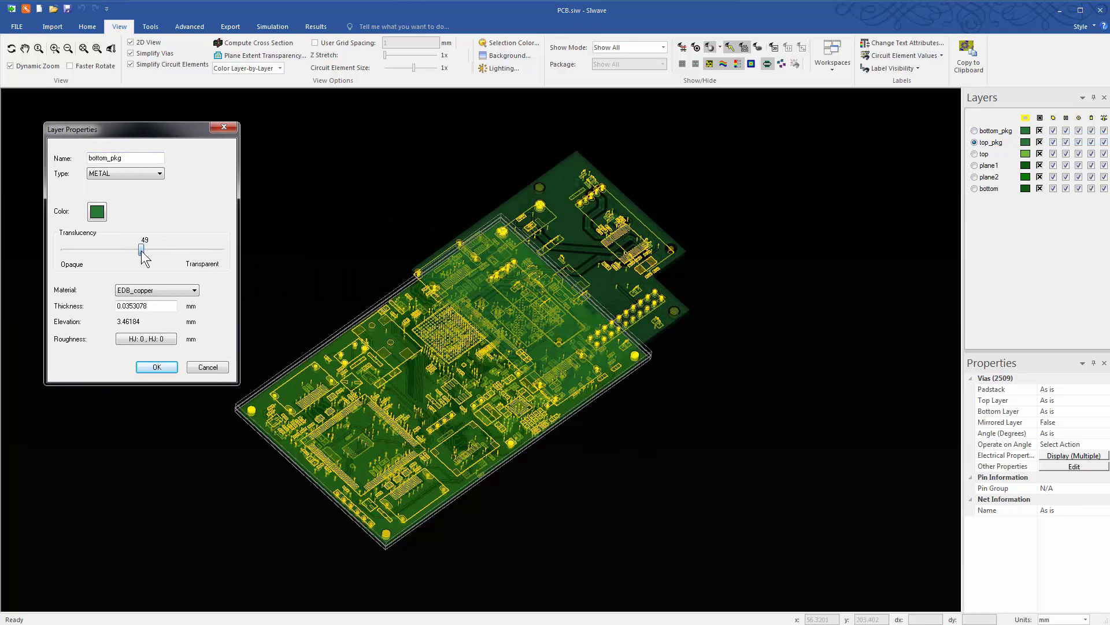
left_click(157, 367)
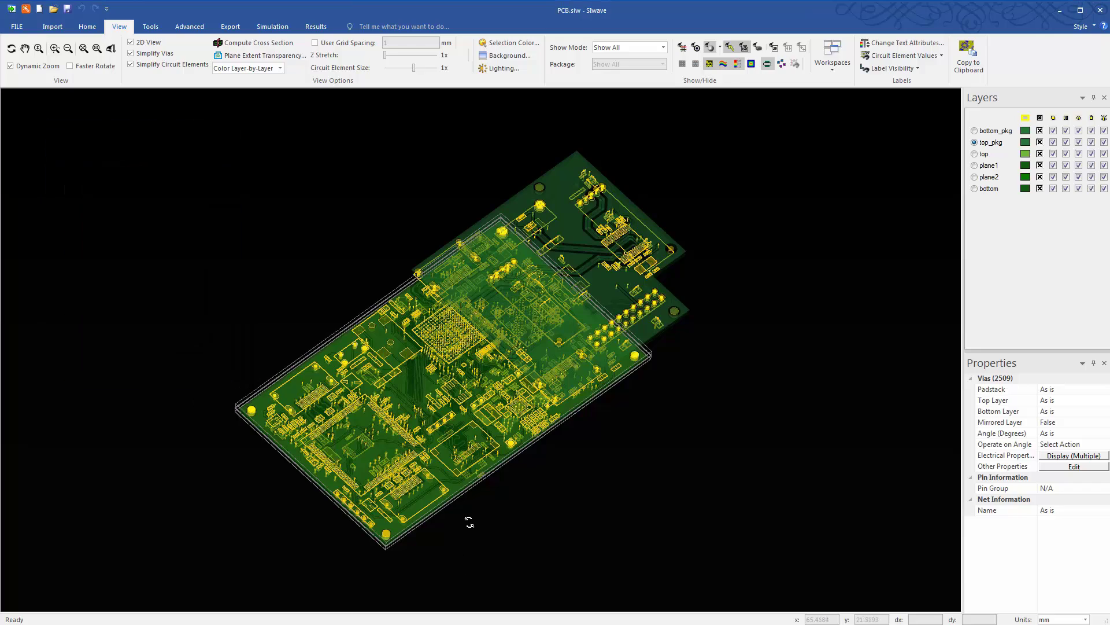
left_click_drag(469, 520, 466, 483)
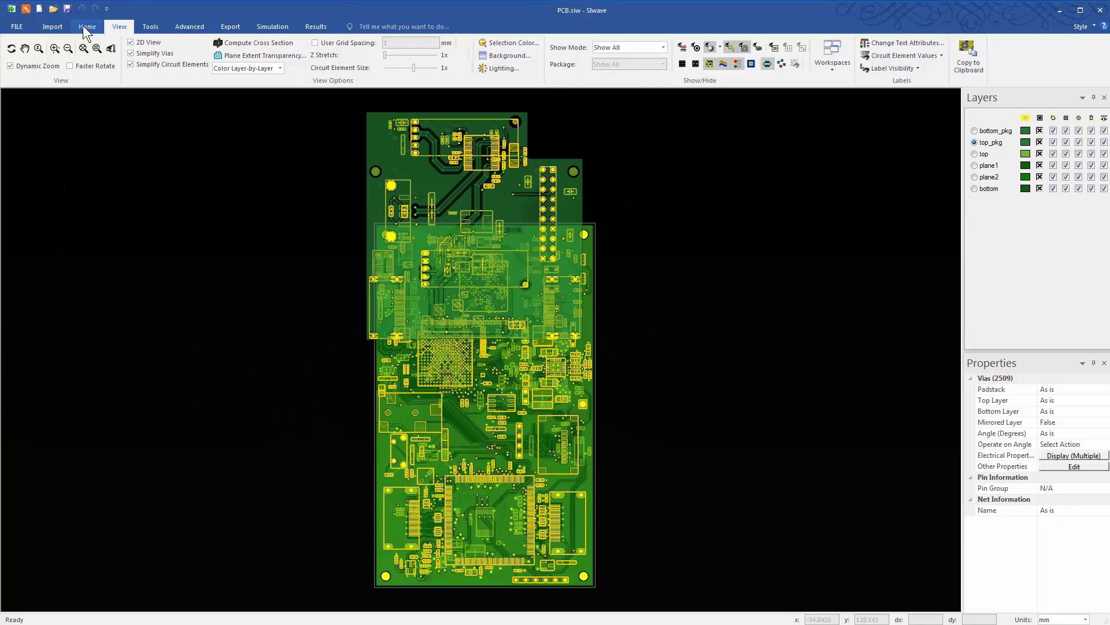
left_click(88, 26)
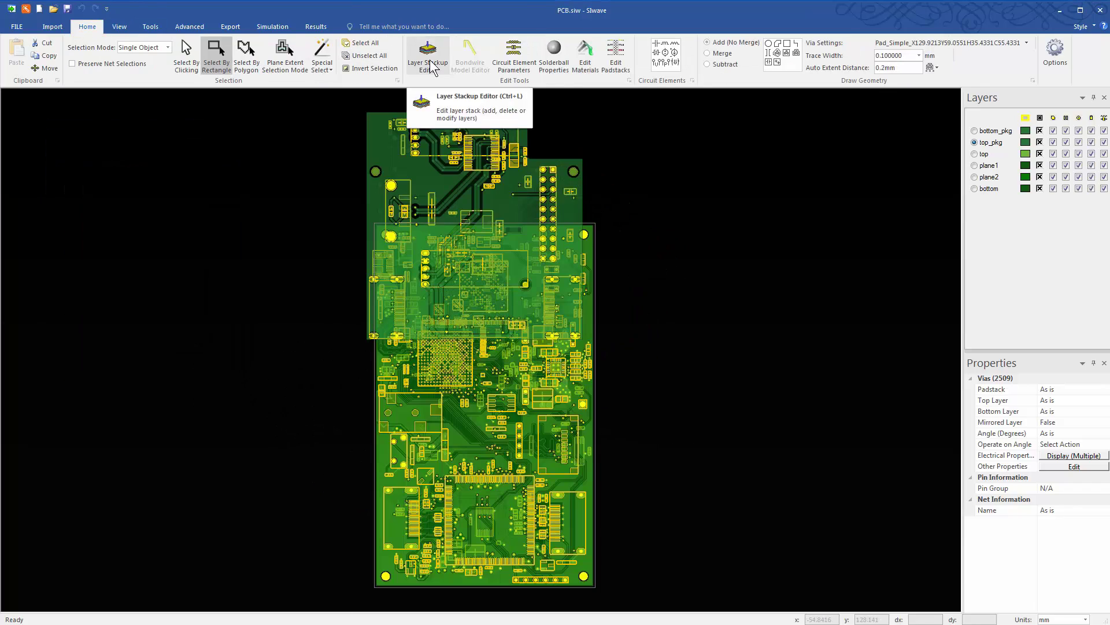
- Review the merged boards' layers and translucency values in the Layer Stackup Editor
left_click(433, 62)
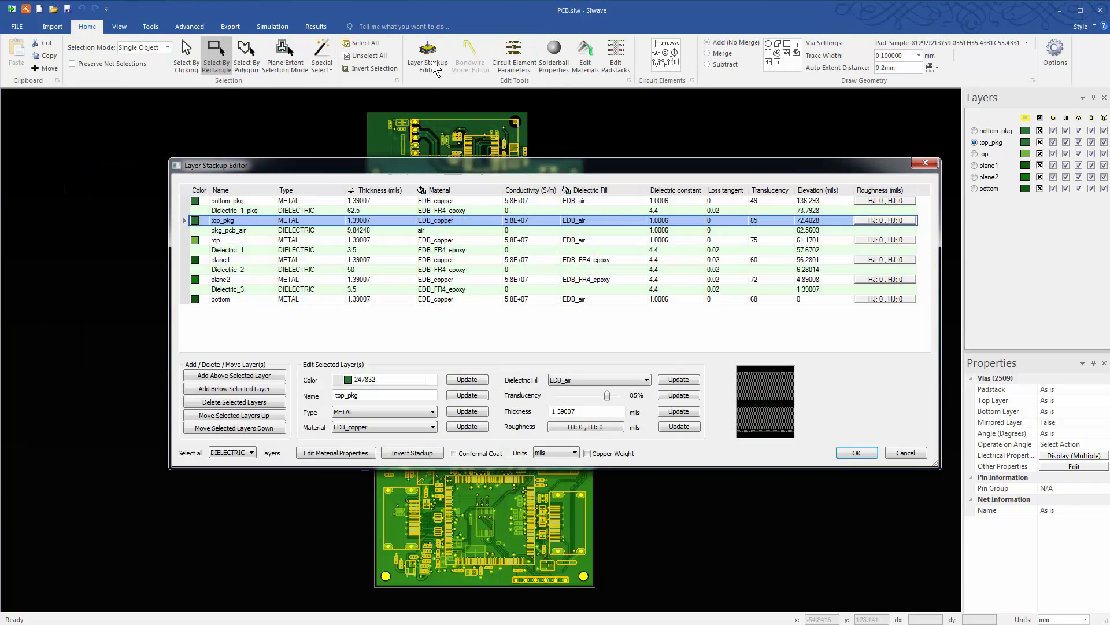
left_click(497, 341)
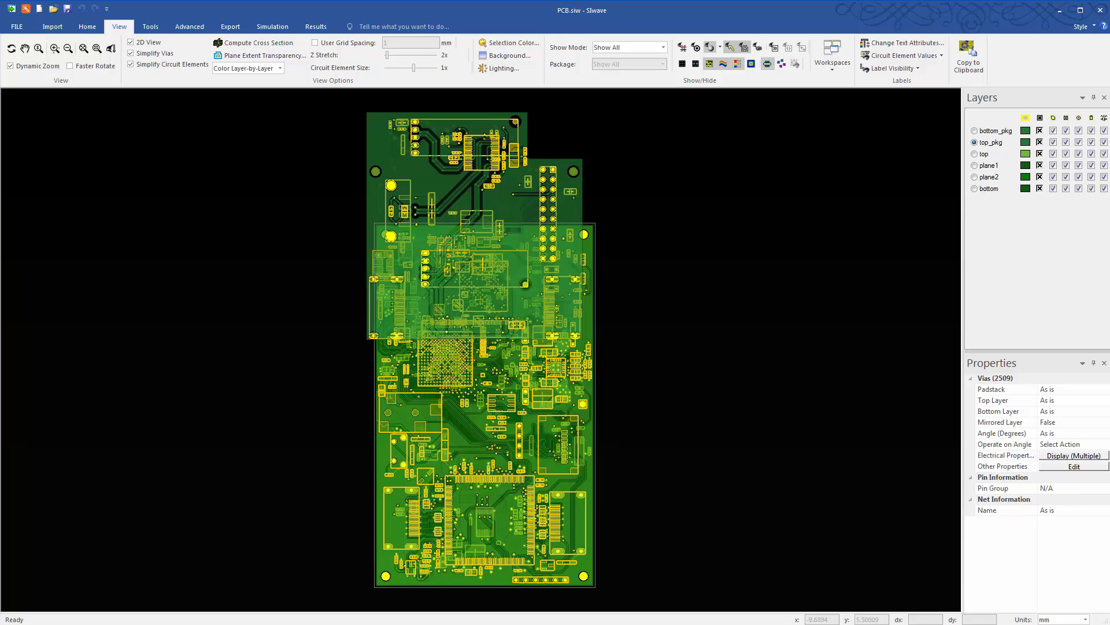
key("alt")
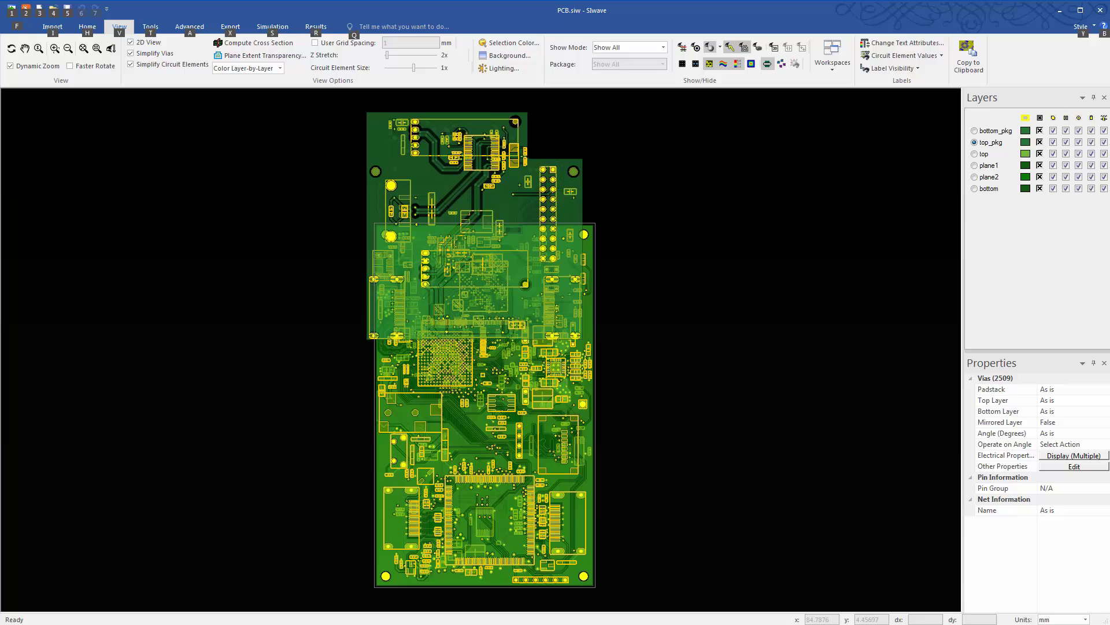
key("alt")
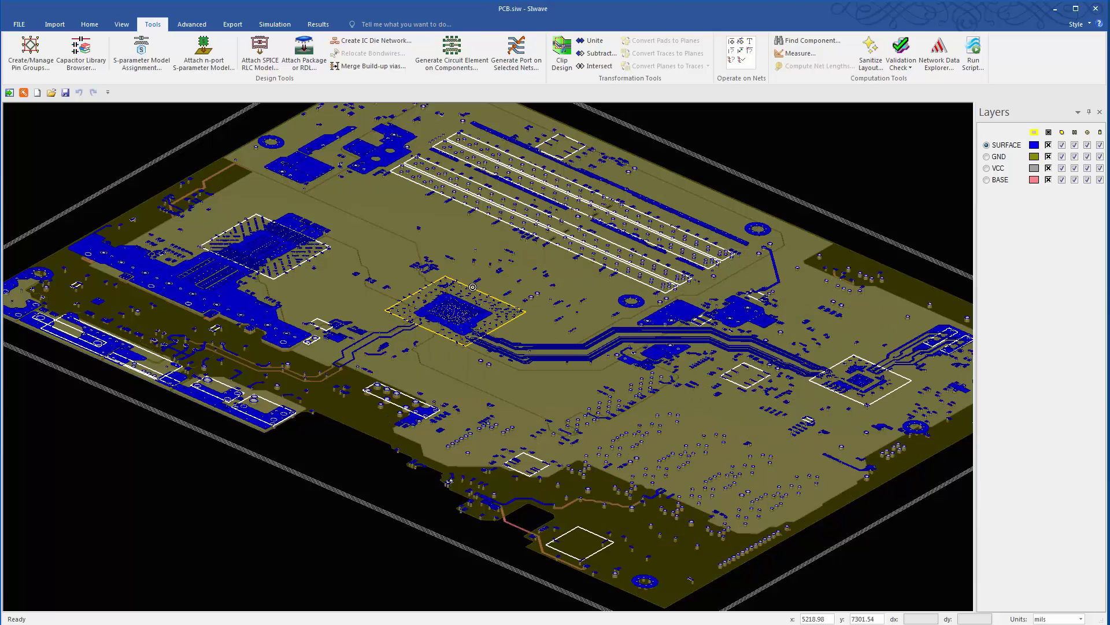
- Attach Package.siw onto part U16 using pins A11 and A14, and confirm the physical merge
right_click(473, 287)
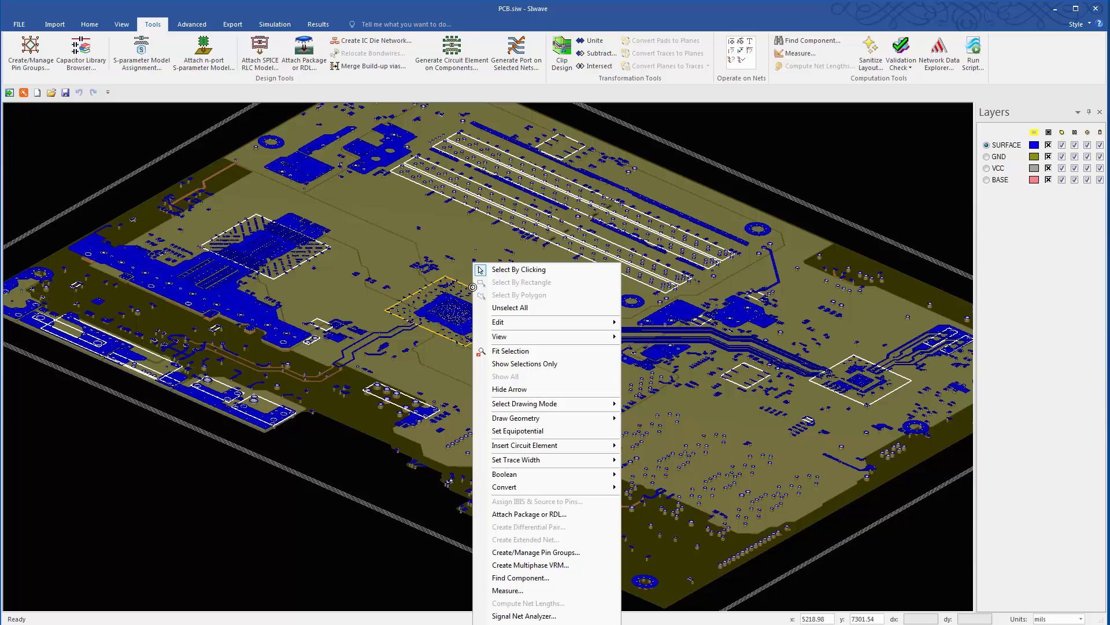
left_click(517, 515)
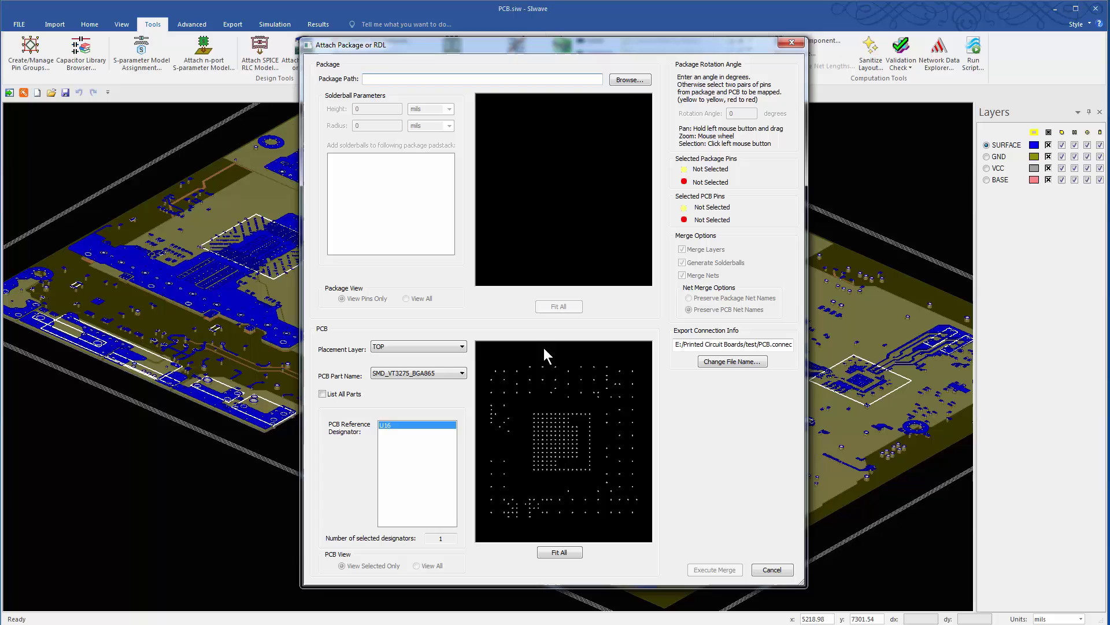
left_click(629, 79)
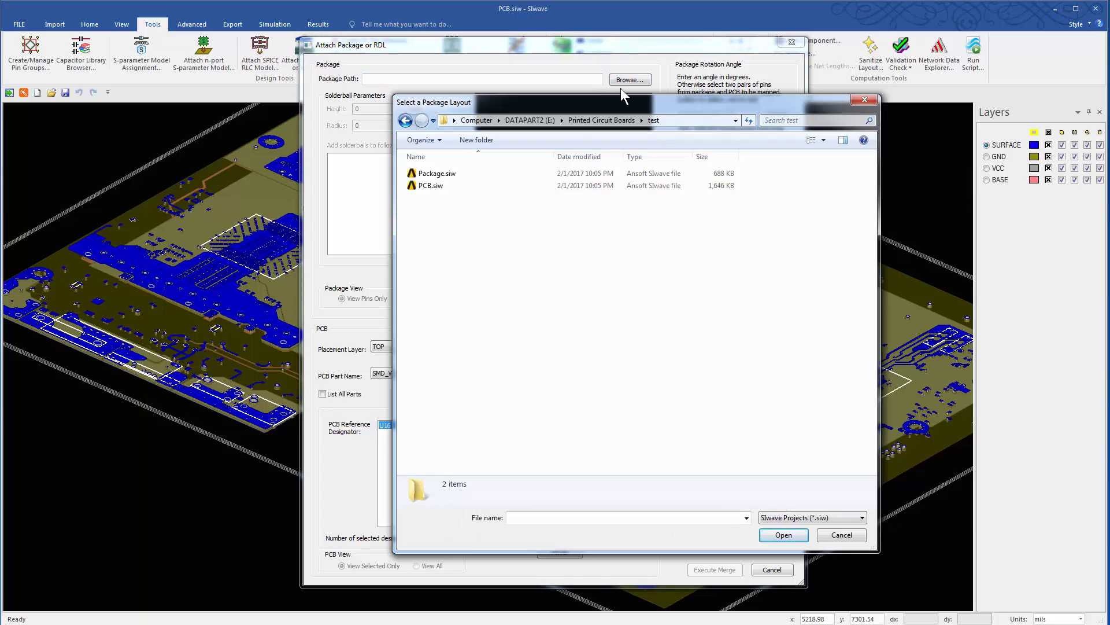
left_click(481, 173)
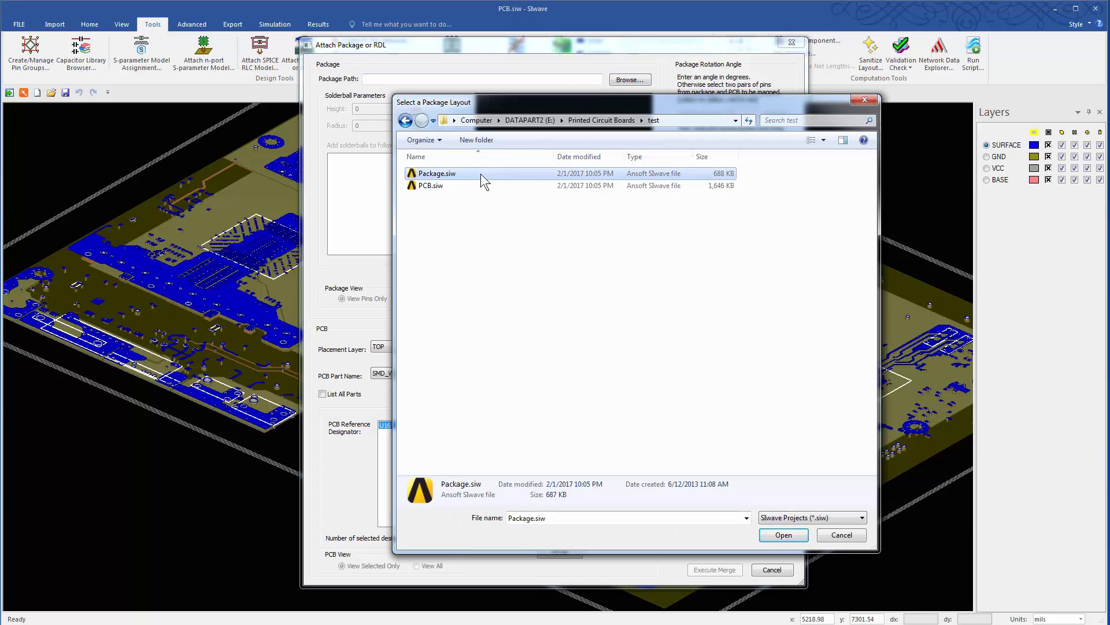
left_click(783, 535)
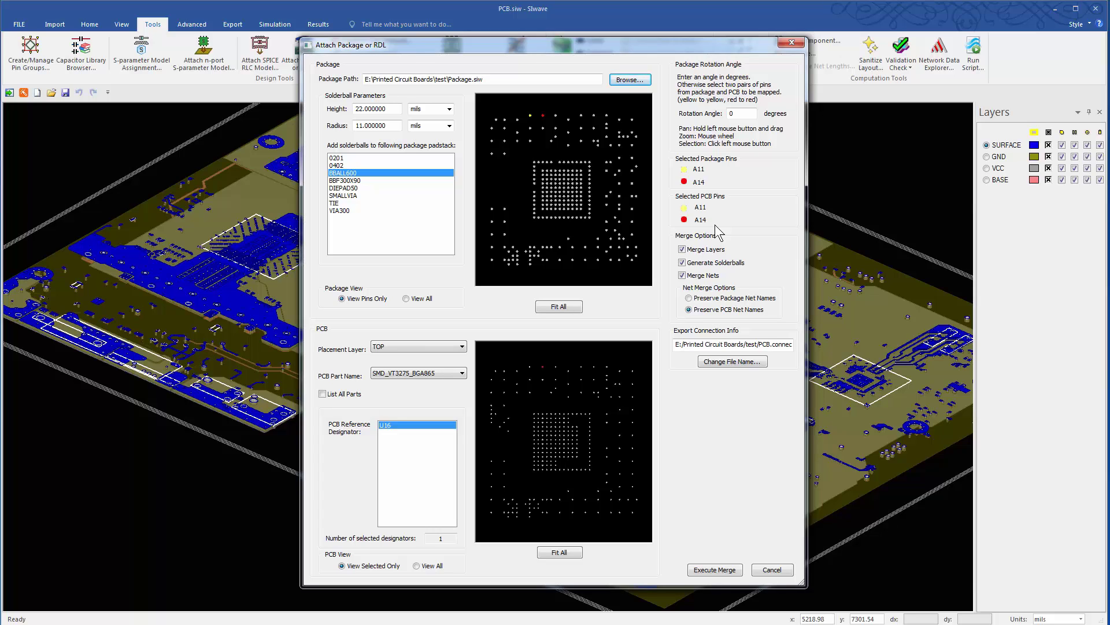
left_click(716, 571)
left_click(571, 355)
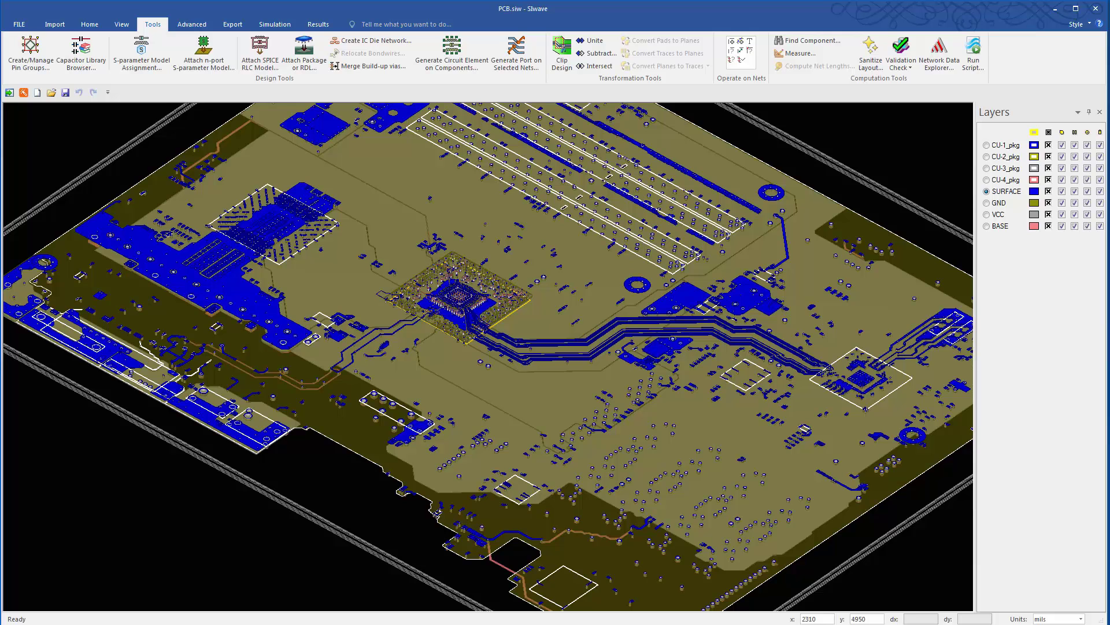
- Zoom into the central chip to inspect the package seated on U16
scroll(443, 322, "up", 3)
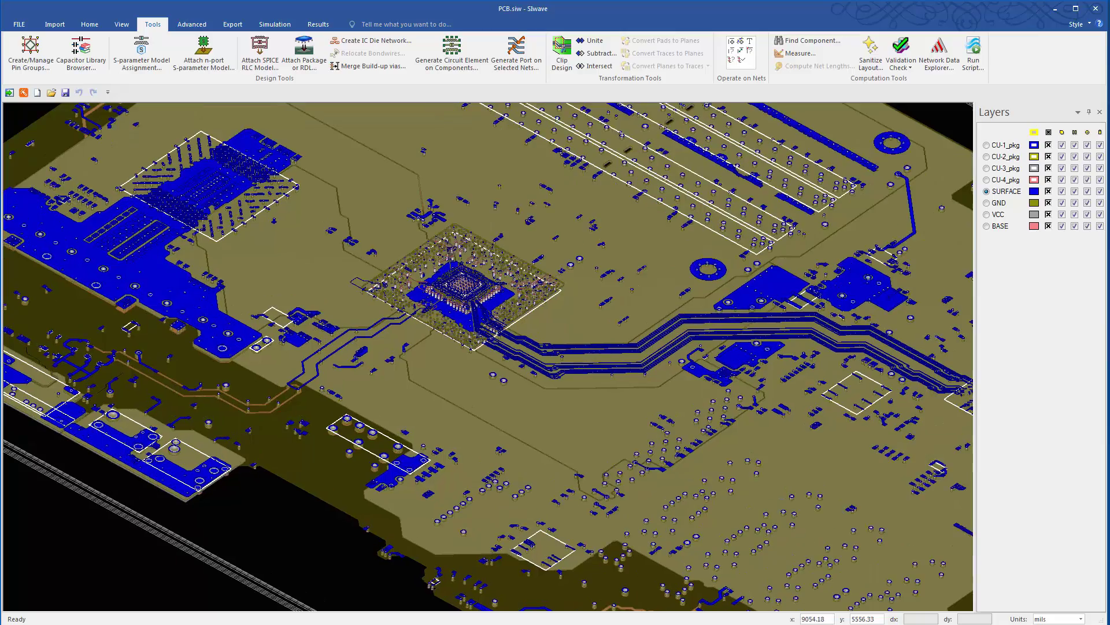